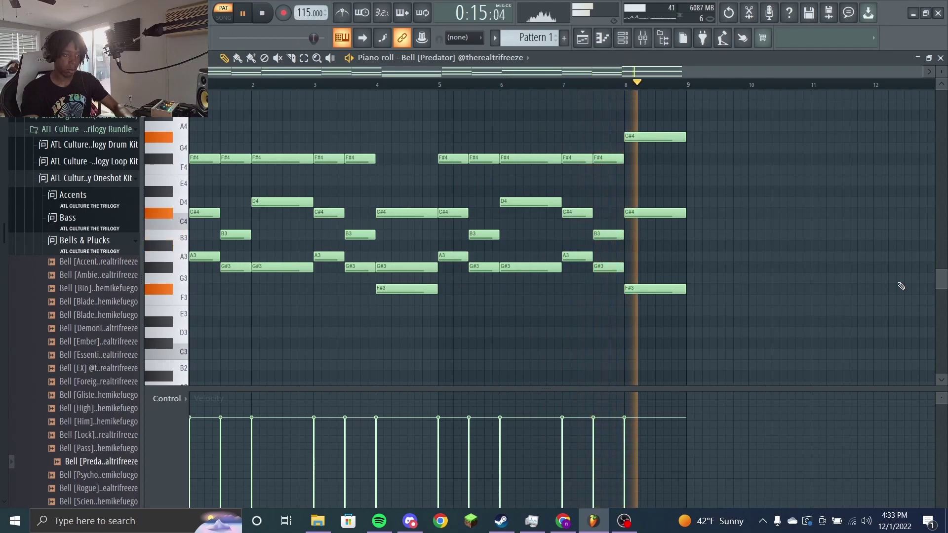
Step: Stop playback of the Bell [Predator] melody in Pattern 1
key(space)
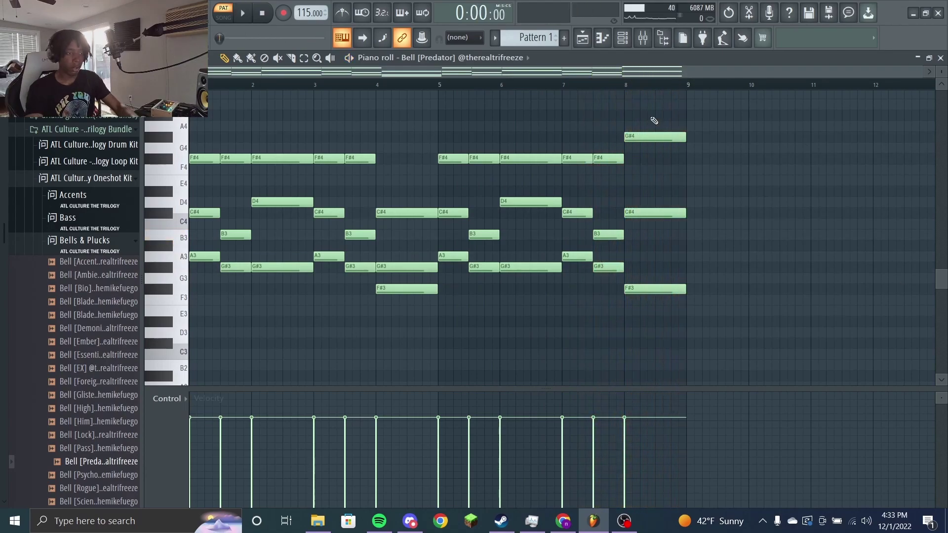
key(ctrl+Down)
key(ctrl+Up)
key(ctrl+Down)
Step: Review every effect on mixer Insert 1 in order, from the first Fruity Parametric EQ 2 through Ozone 9 Imager to the final EQ
key(F9)
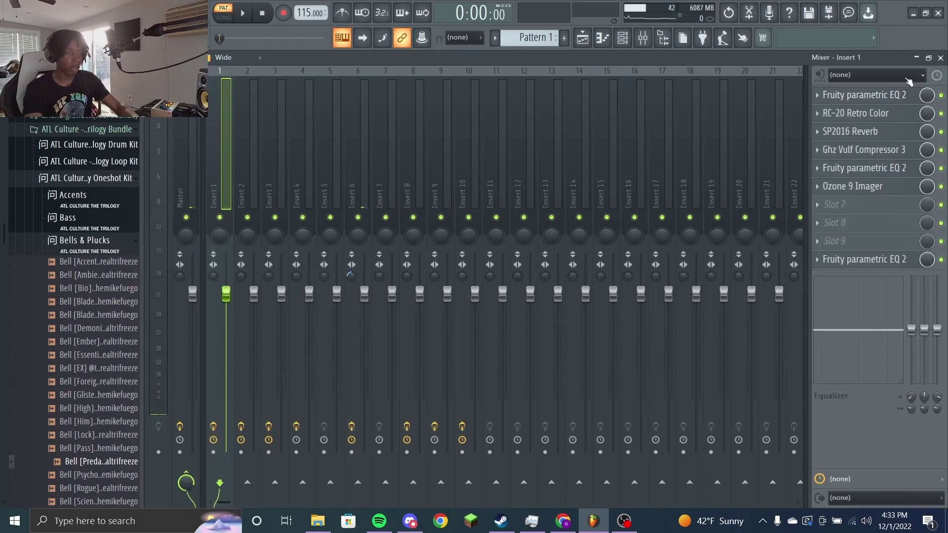
click(887, 94)
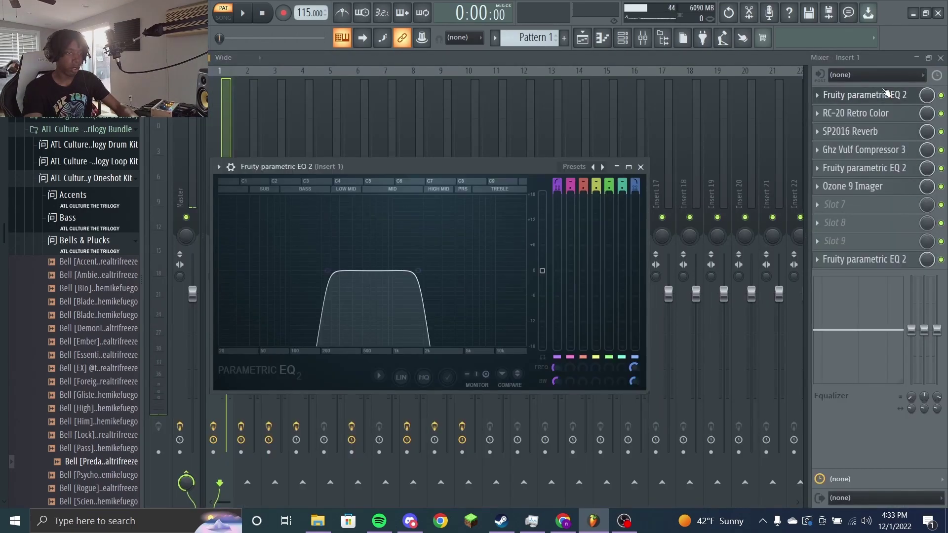
click(875, 114)
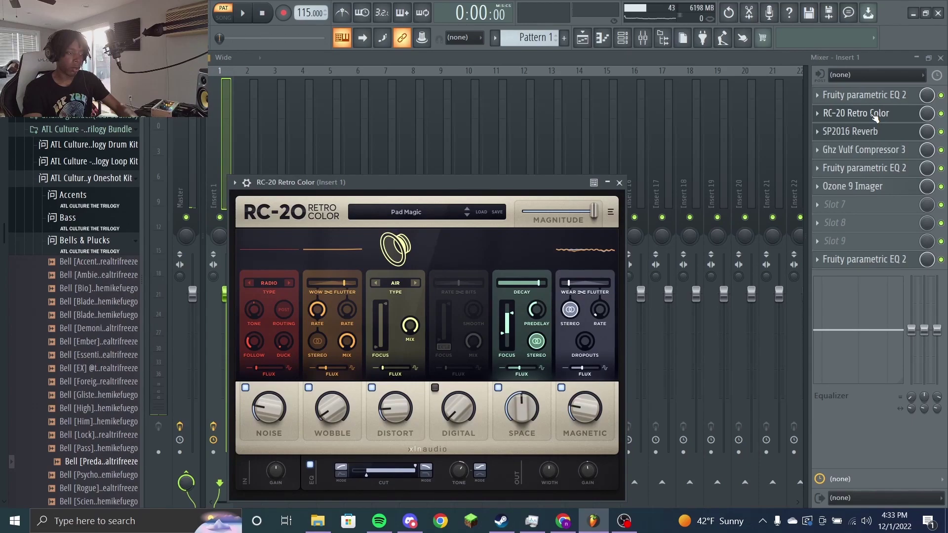
click(883, 132)
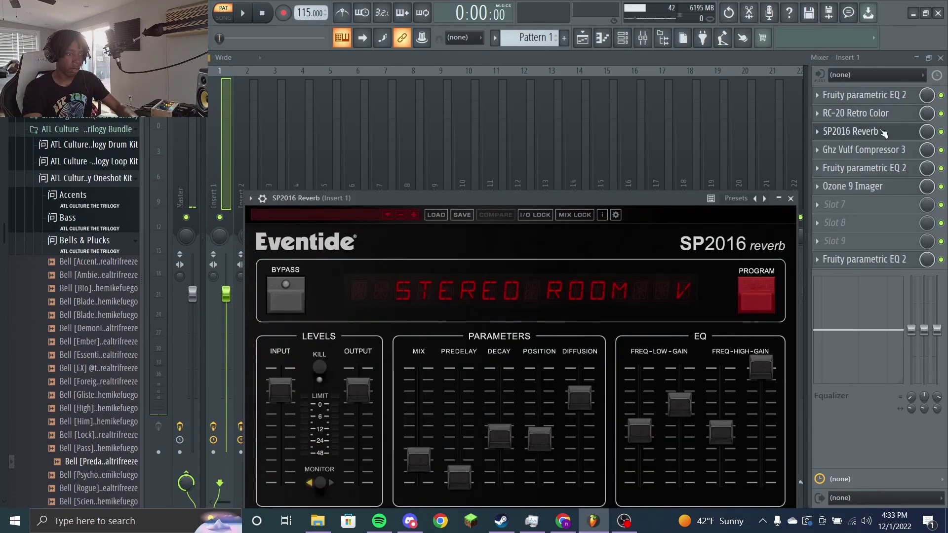
click(892, 150)
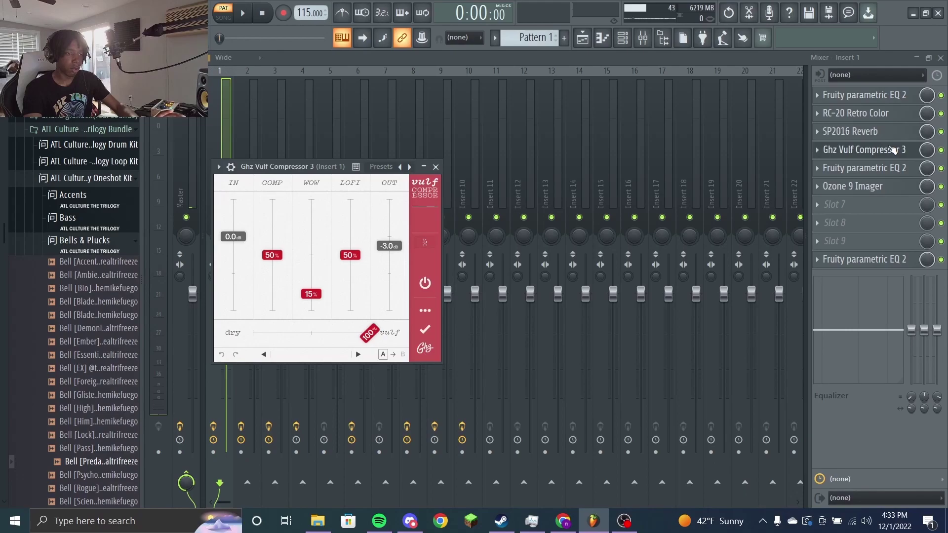
click(884, 169)
click(871, 186)
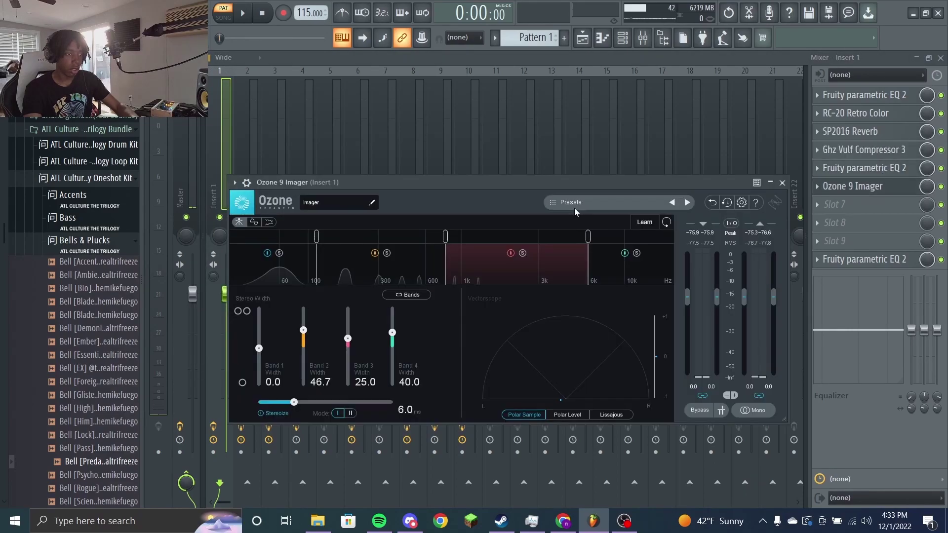
click(884, 259)
key(Escape)
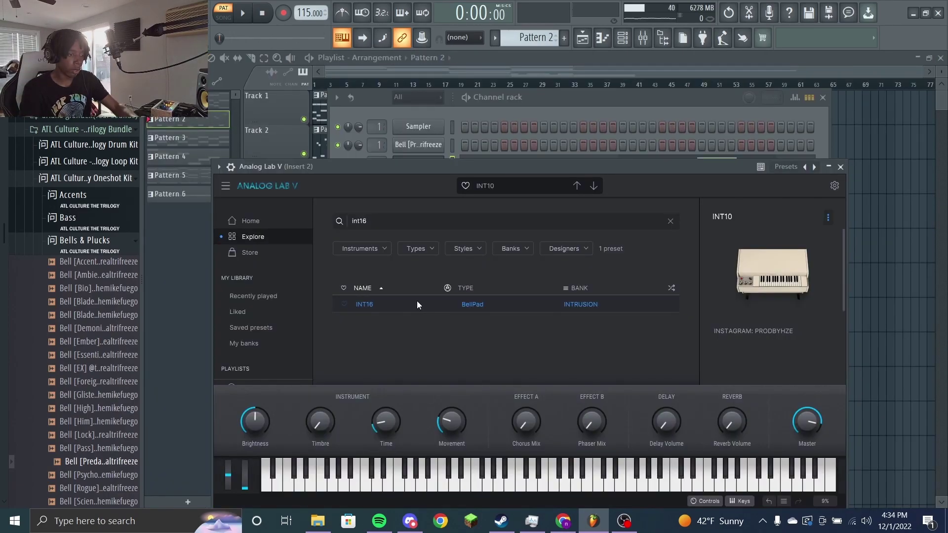
Step: Show the Analog Lab V notes of Pattern 2 in the piano roll and play them back
key(F7)
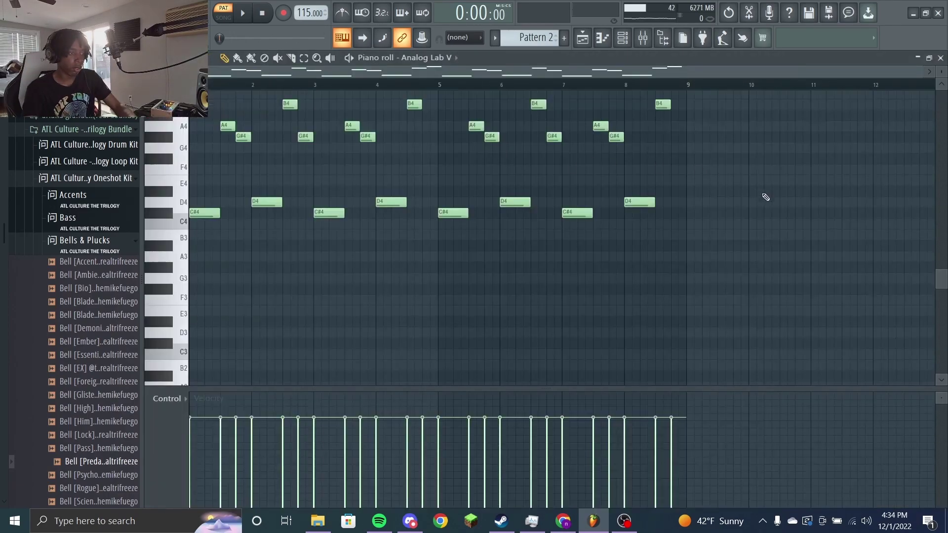
scroll(790, 247, up, 3)
key(space)
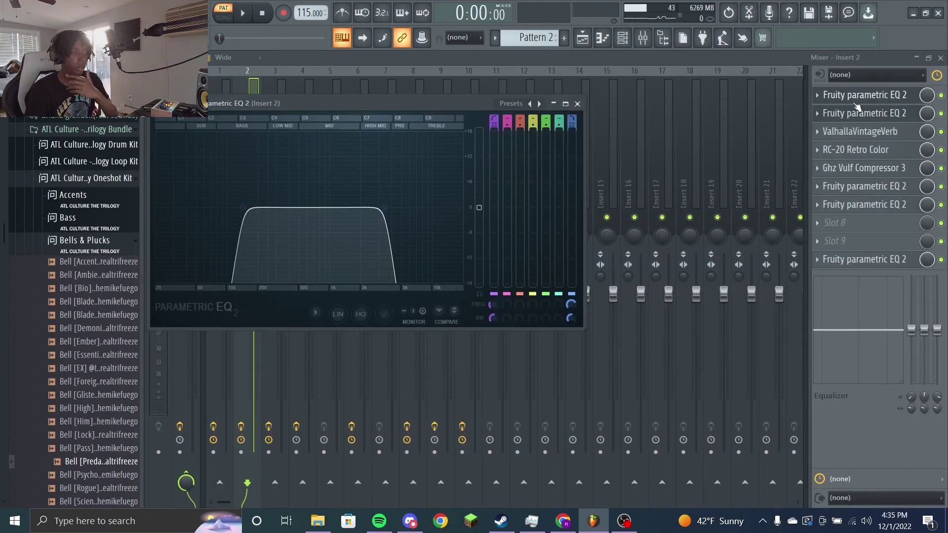
Step: Review the effects on mixer Insert 2, including the equalizers, ValhallaVintageVerb, RC-20 Retro Color and Ghz Vulf Compressor 3
click(857, 96)
click(861, 132)
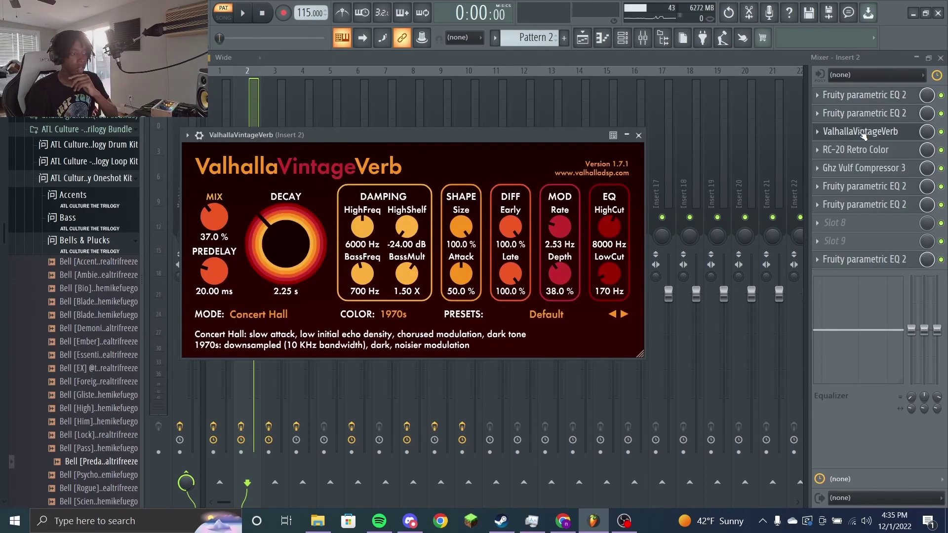
click(865, 150)
click(861, 168)
click(861, 186)
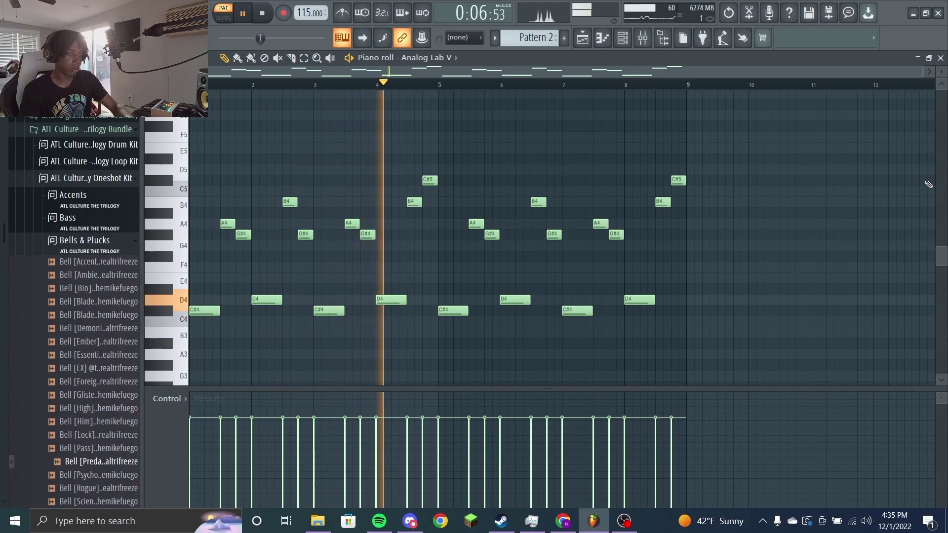
Step: Stop Pattern 2, switch to the bell melody in Pattern 1, and listen to it again
key(space)
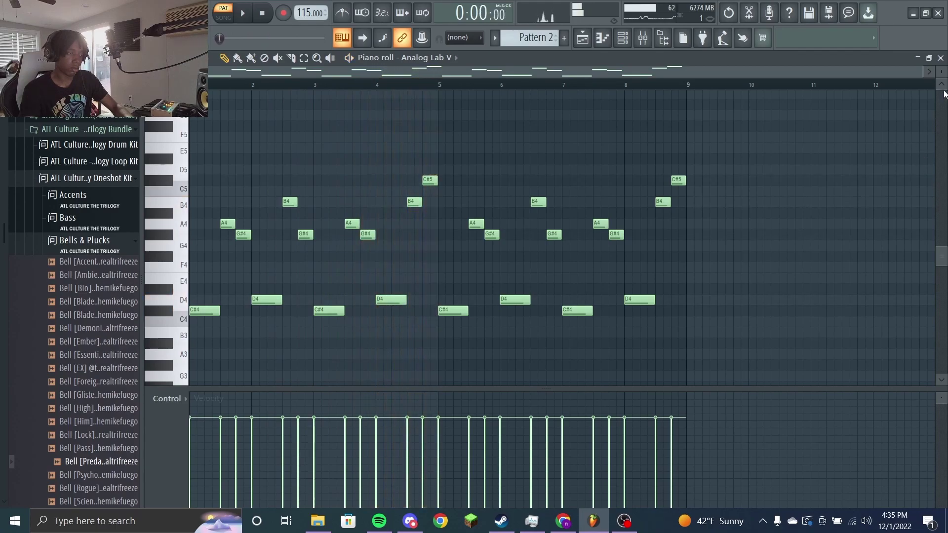
key(KP_Subtract)
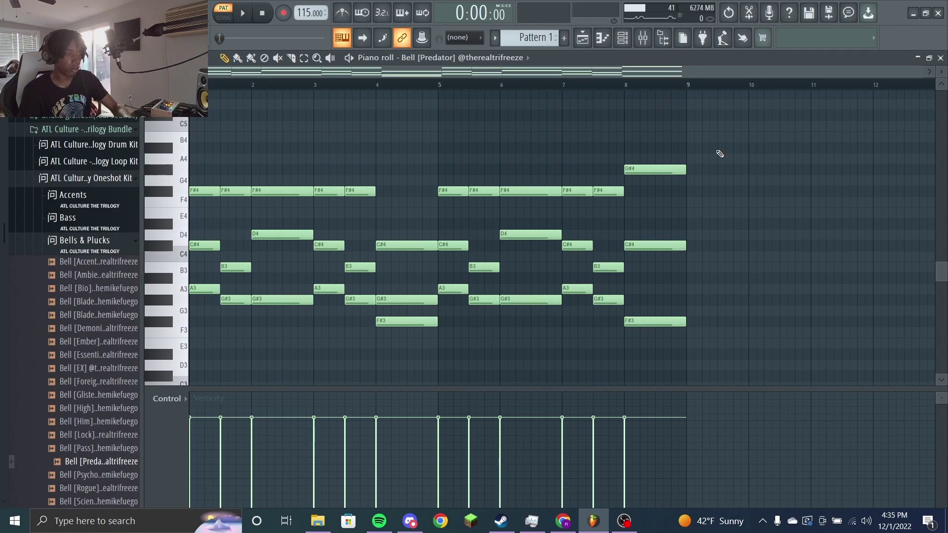
key(space)
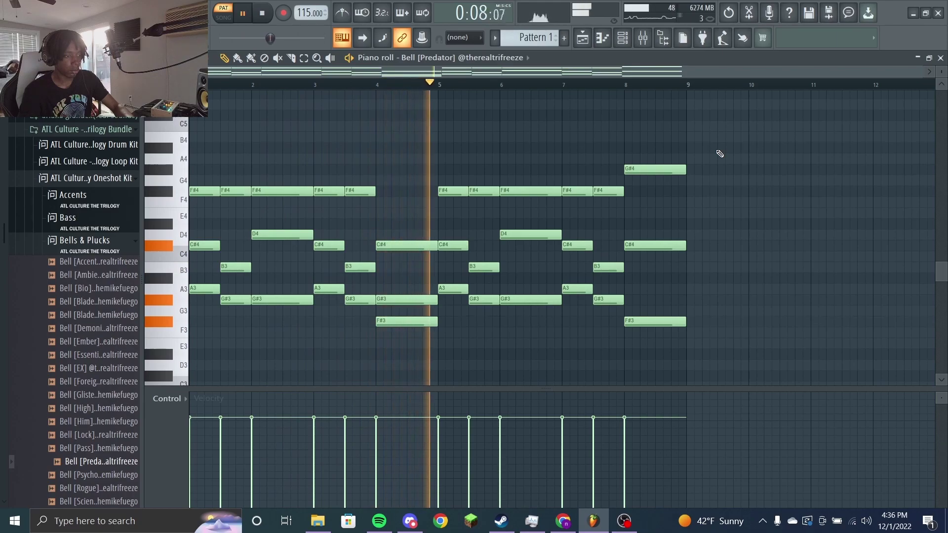
key(space)
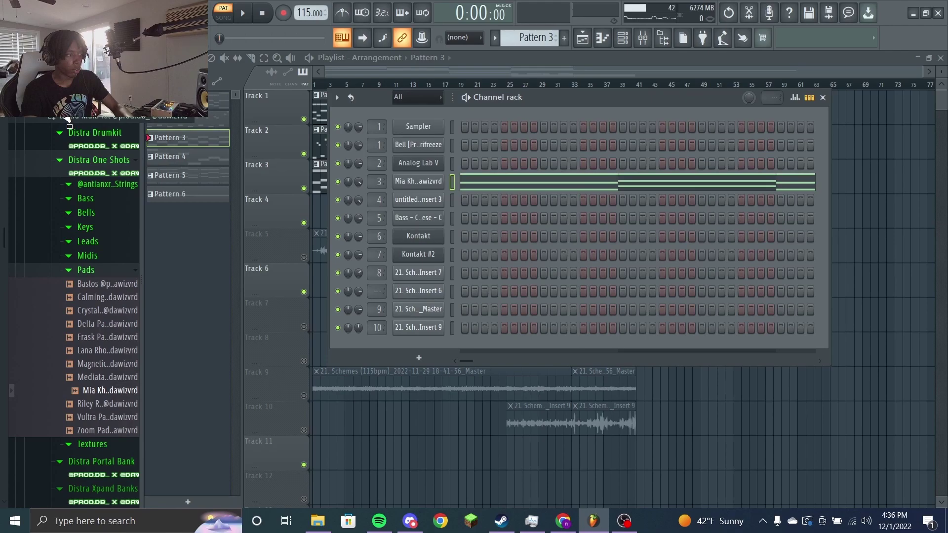
Step: Display the pad chords of Pattern 3 in the piano roll, play them back, and close the piano roll
click(503, 186)
key(space)
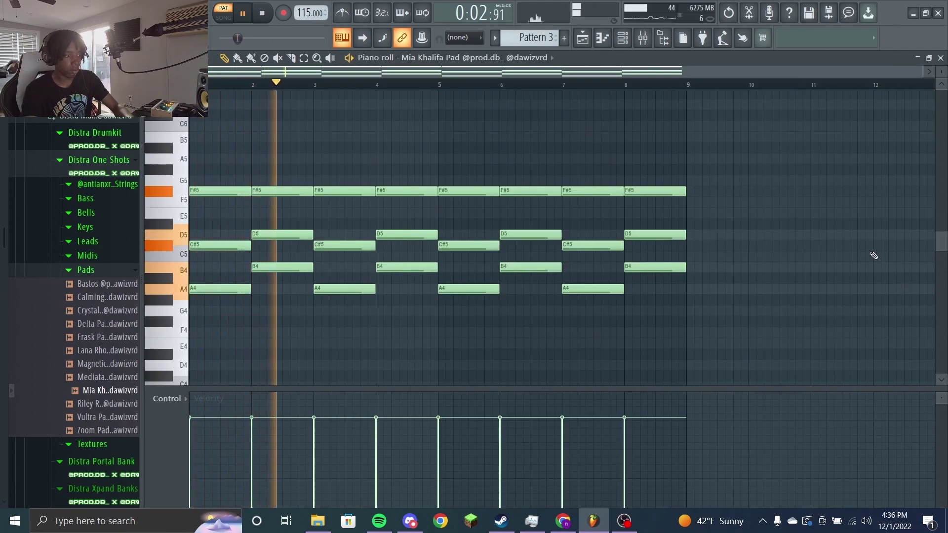
key(space)
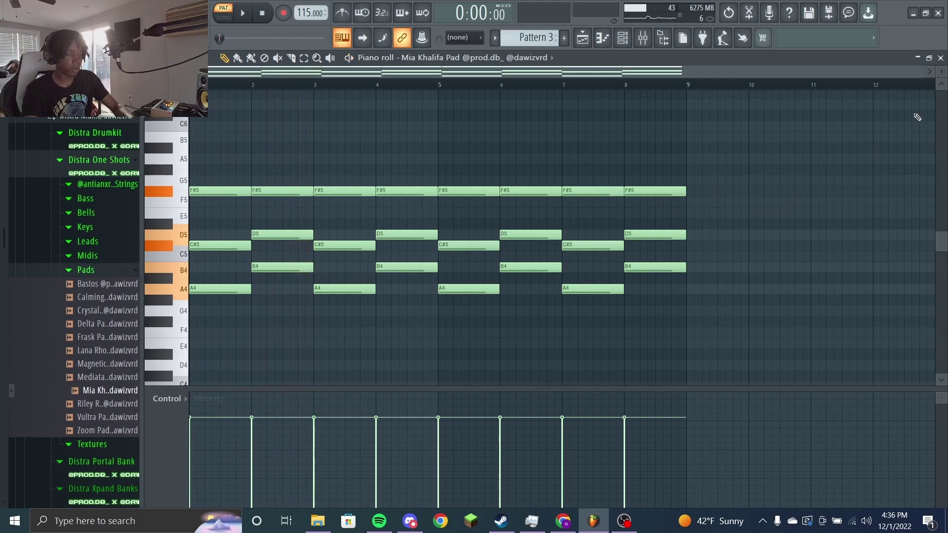
click(940, 57)
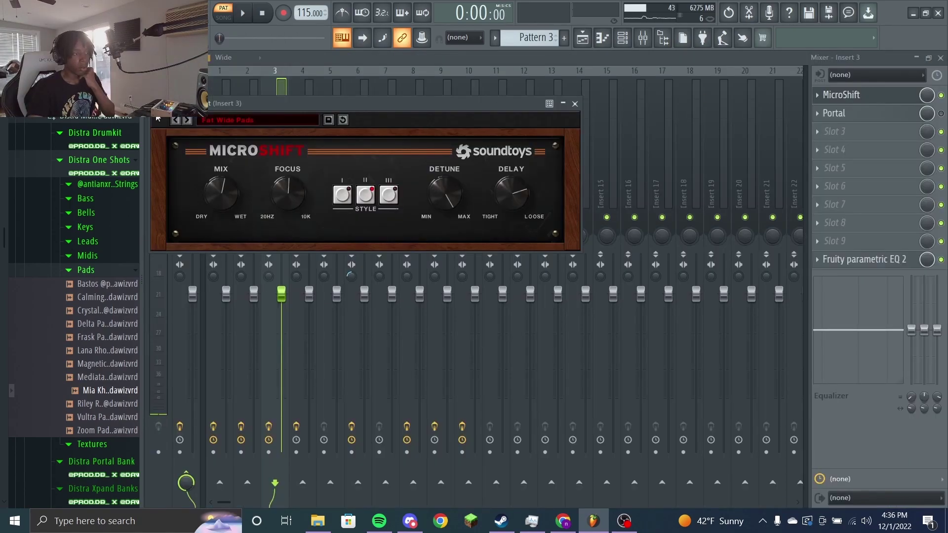
Step: Inspect the Portal effect and its presets on Insert 3, and open the untitled Insert 3 audio clip on Track 4
click(575, 103)
click(869, 113)
click(698, 91)
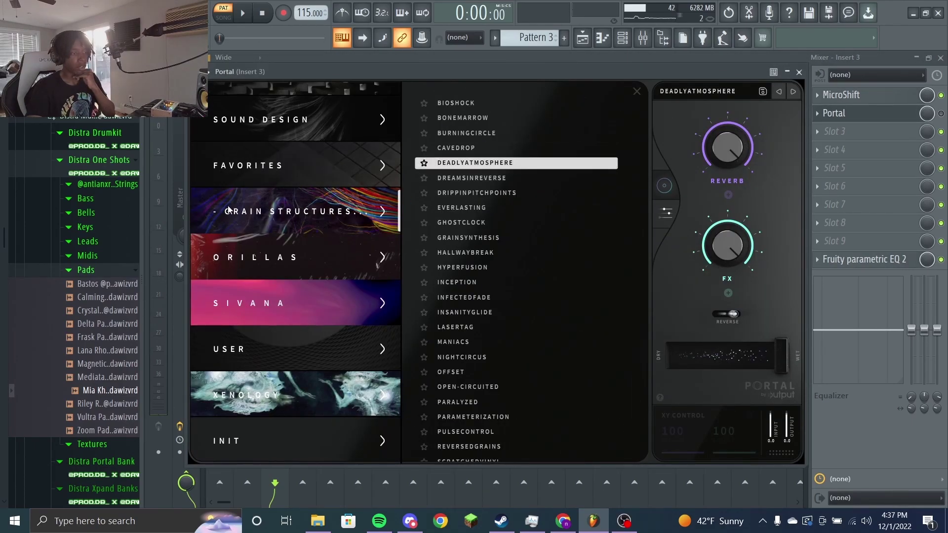
key(F5)
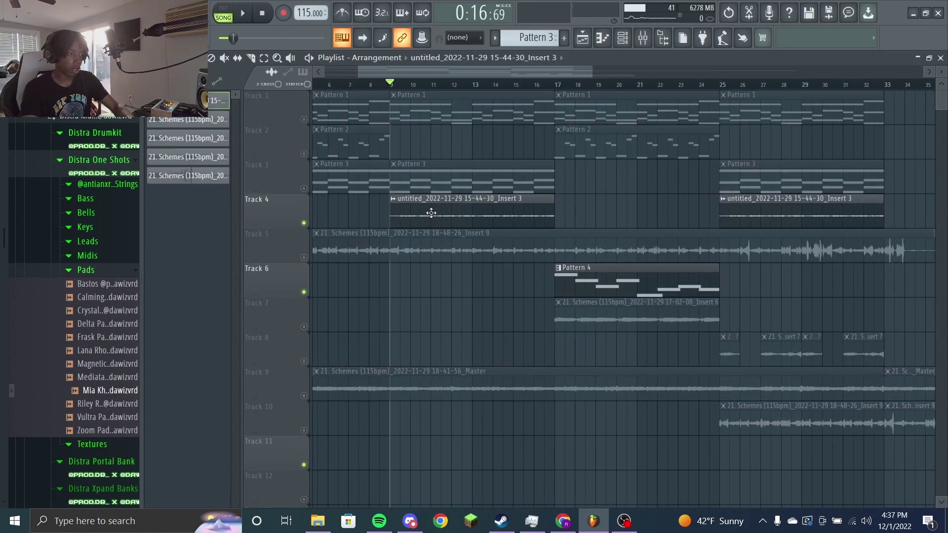
double_click(431, 212)
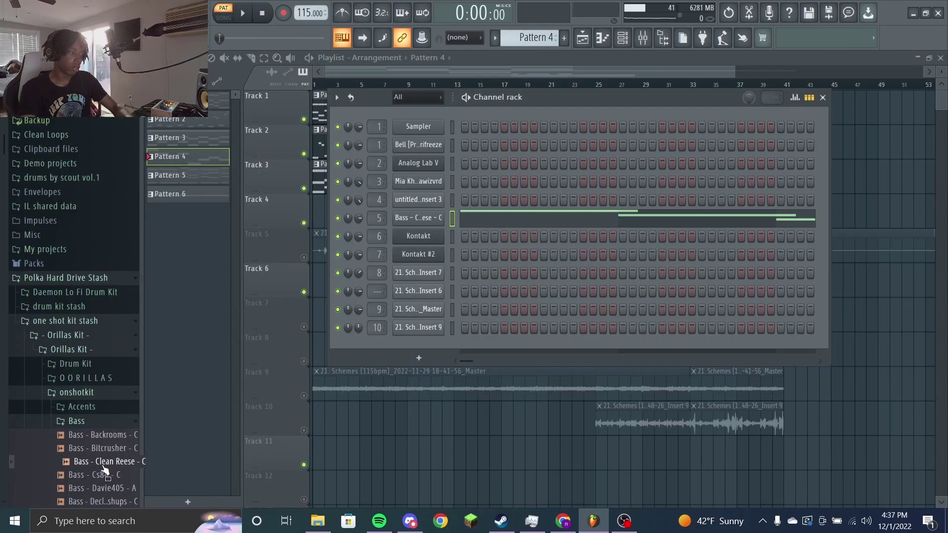
Step: Play back the Bass - Clean Reese line of Pattern 4 in the piano roll
key(space)
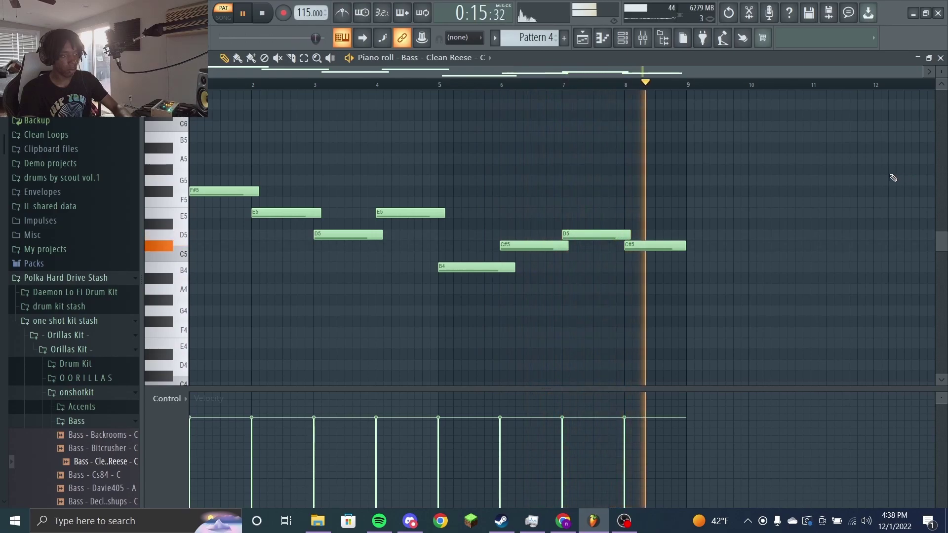
key(space)
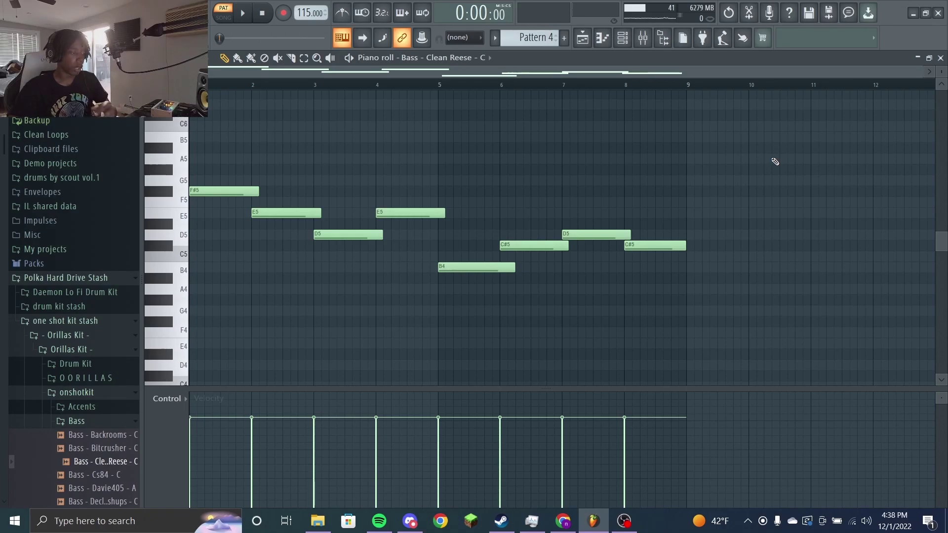
Step: Listen to the Track 8 clips from bar 25 and to the Kontakt #2 violin phrase note in Pattern 6
drag(533, 71, 565, 70)
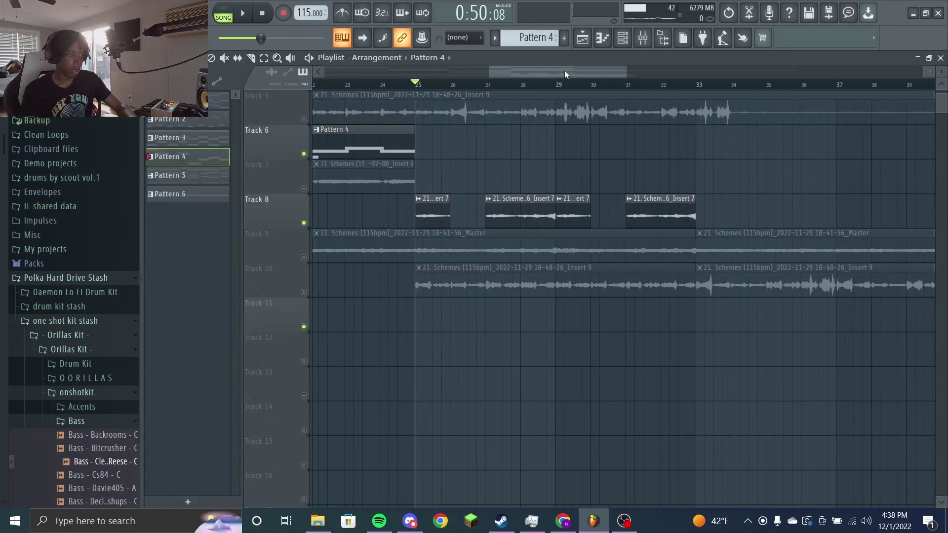
key(space)
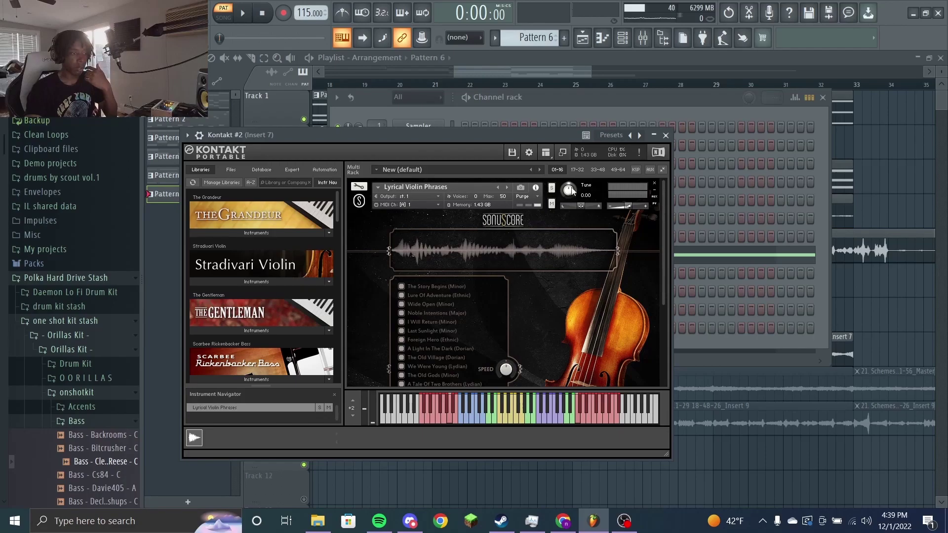
key(F7)
click(243, 19)
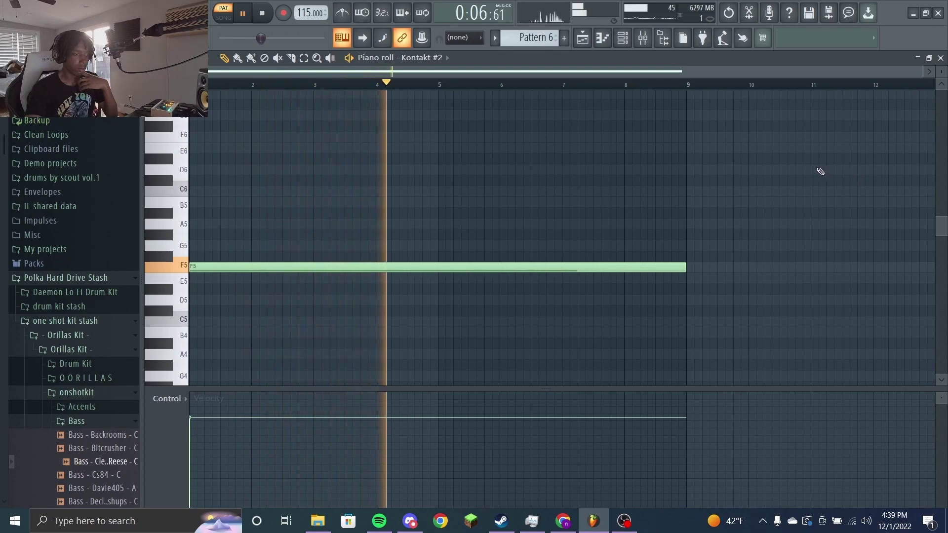
key(space)
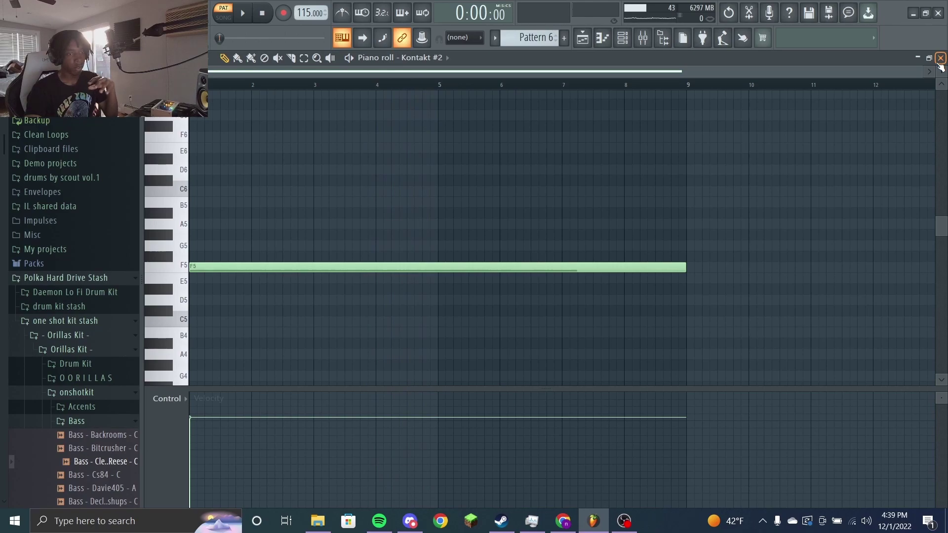
click(940, 58)
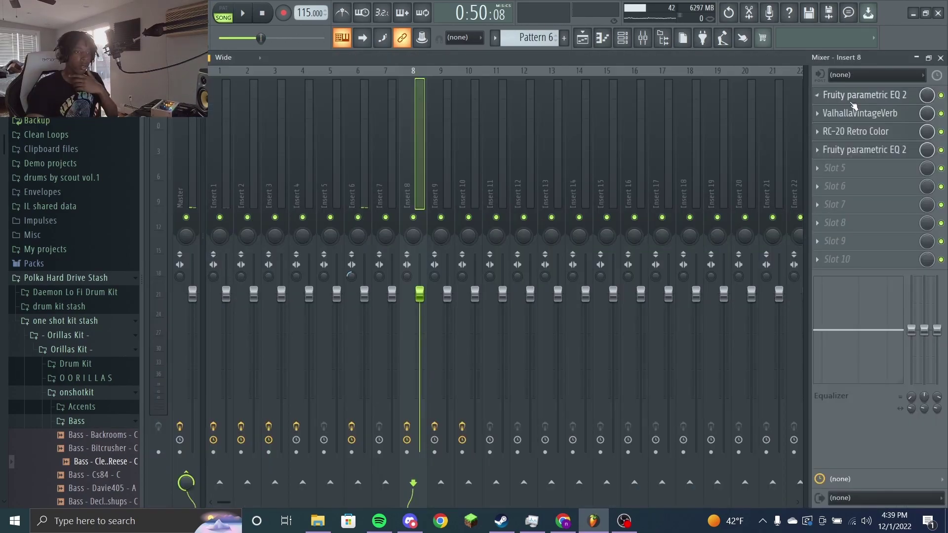
Step: Review the effects on mixer Insert 8: both Fruity Parametric EQ 2 instances, ValhallaVintageVerb and RC-20 Retro Color
click(874, 99)
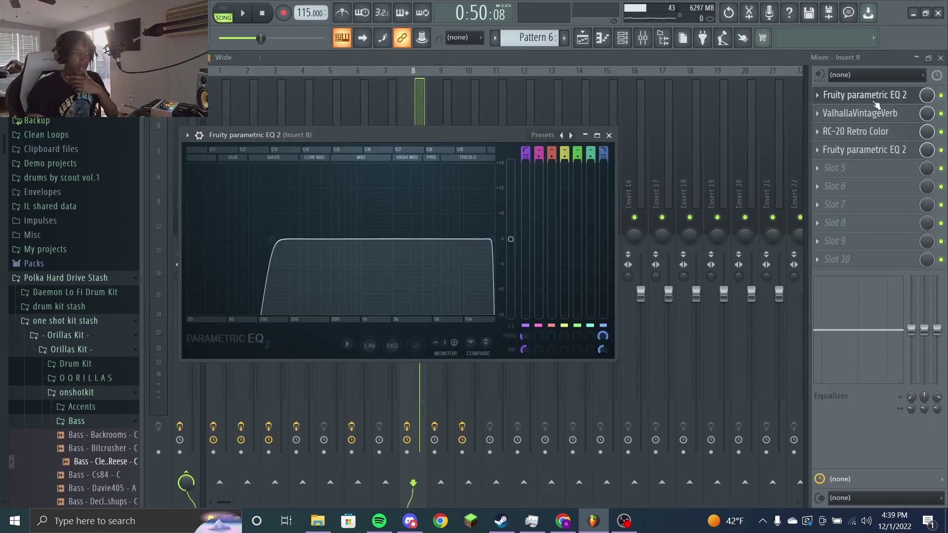
click(877, 113)
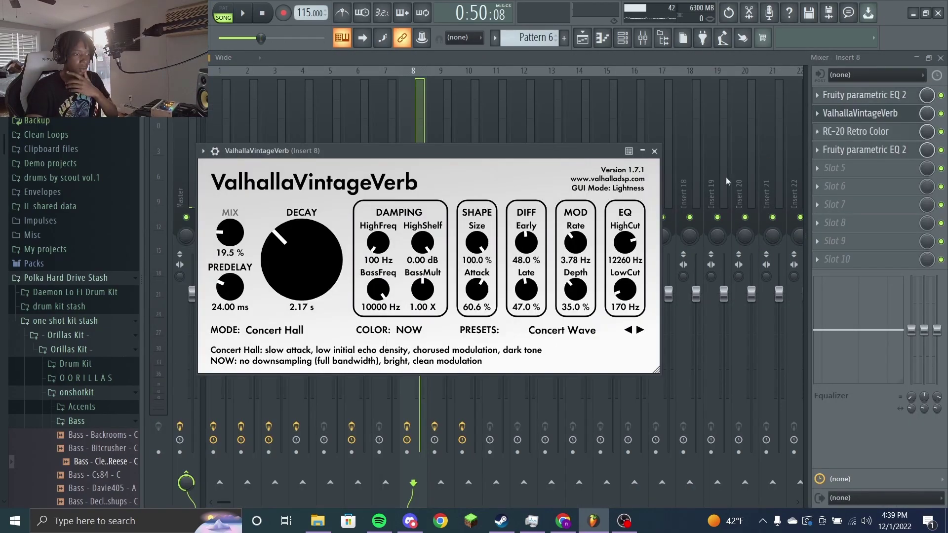
click(873, 132)
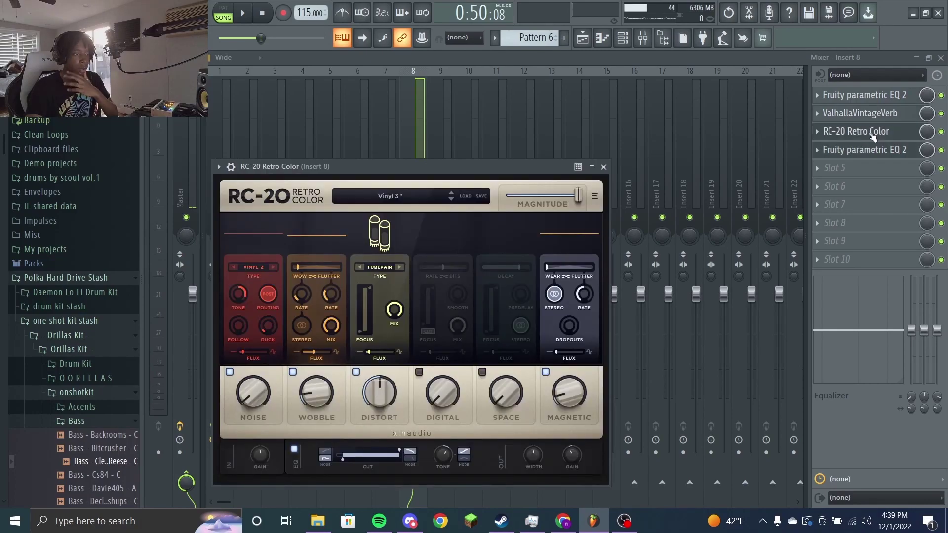
click(870, 153)
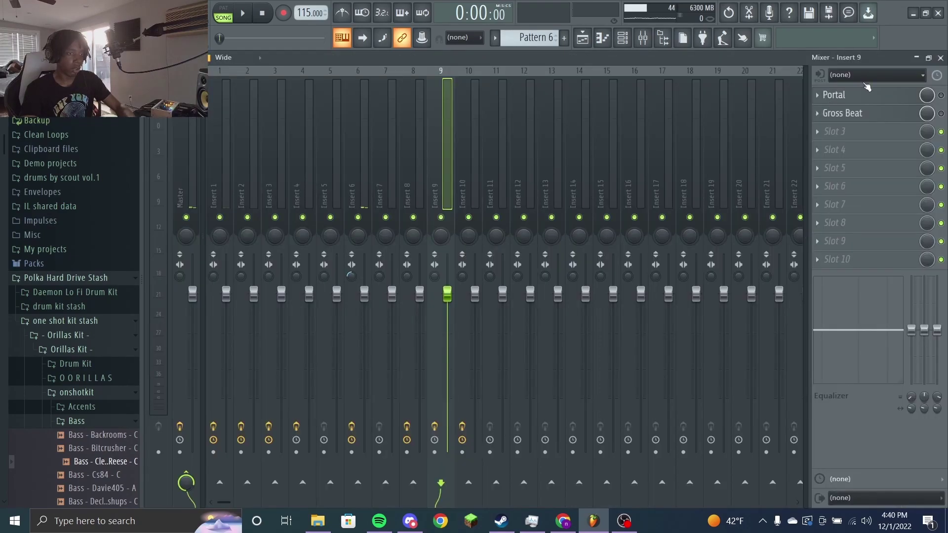
Step: Open the Portal effect on mixer Insert 9 and inspect its preset
click(853, 101)
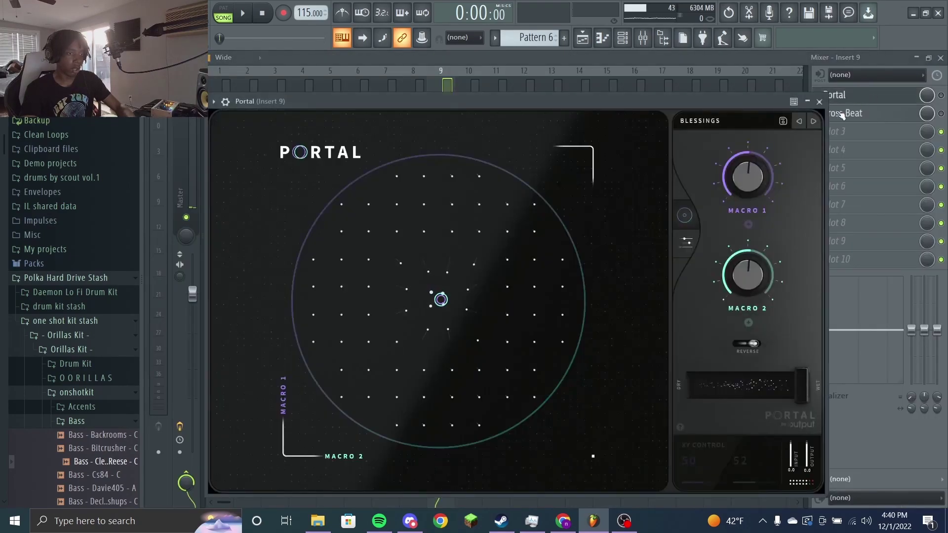
click(726, 127)
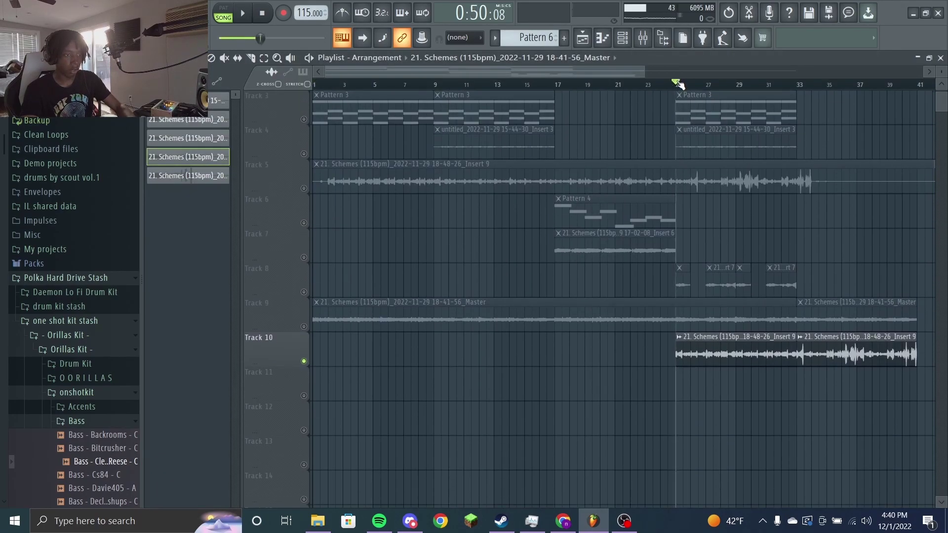
Step: Listen to the Track 10 clips from bar 25, first alone and again together with the Track 9 Master clips
key(space)
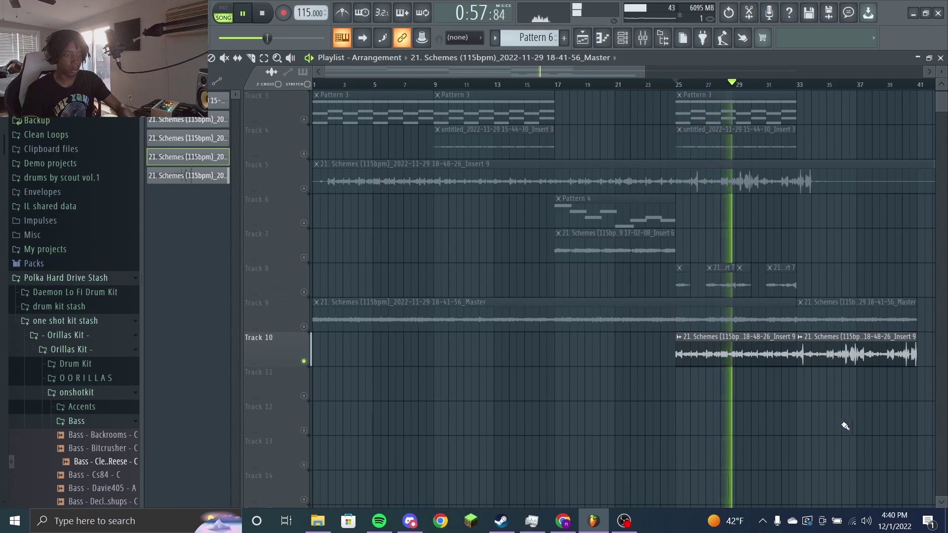
key(space)
click(303, 326)
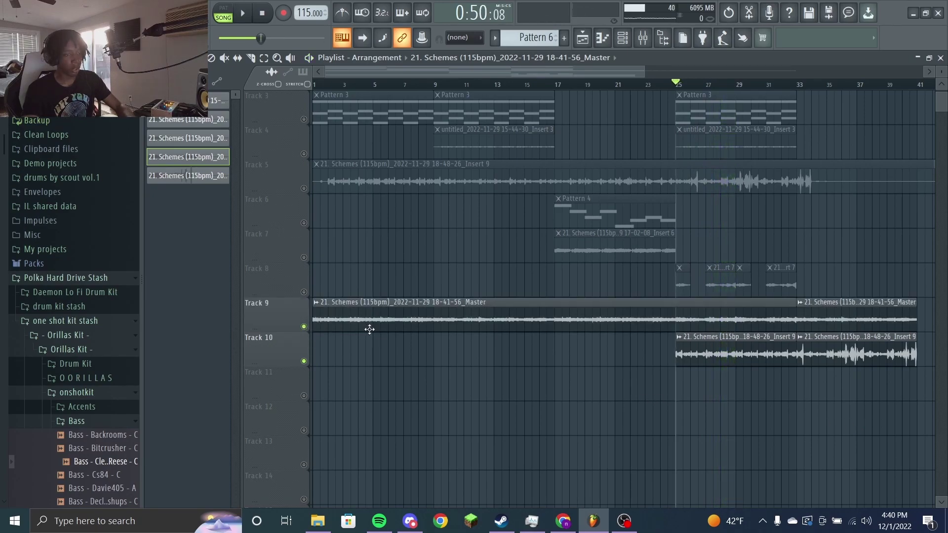
key(space)
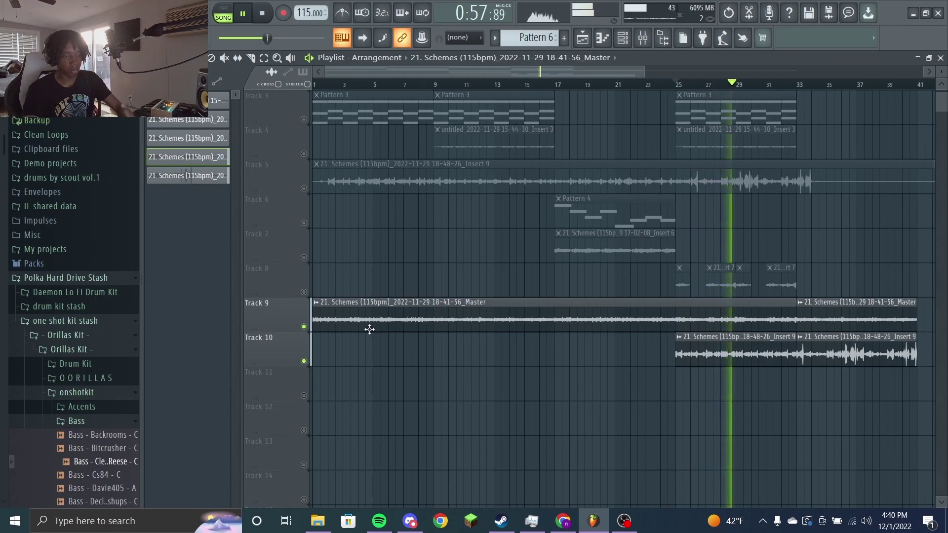
key(space)
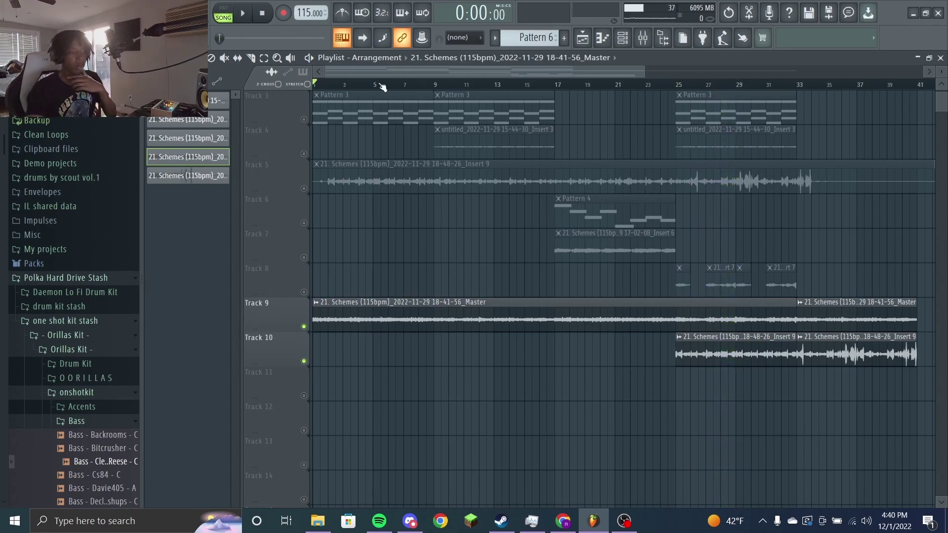
scroll(383, 86, down, 2)
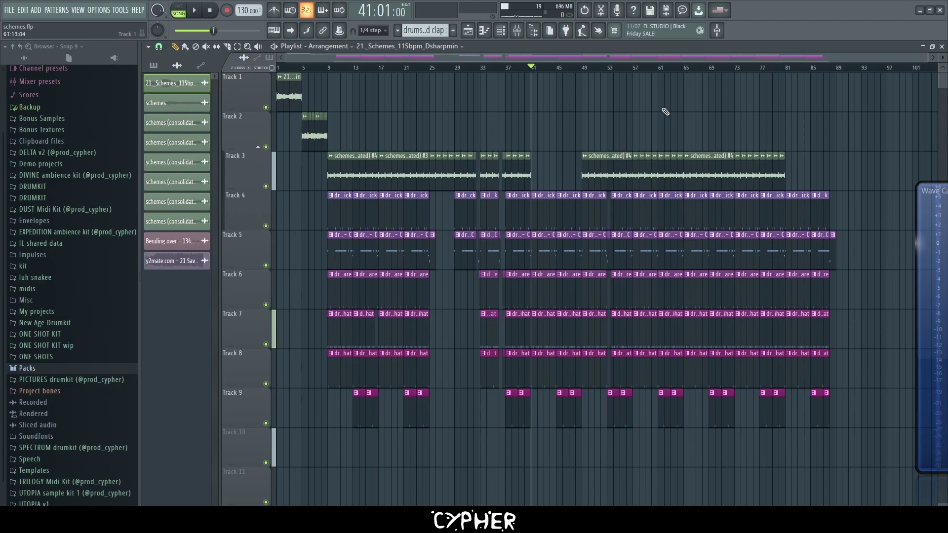
Step: Place the full 21__Schemes_115bpm_Dsharpmin sample on Track 1 beyond the arrangement, starting at bar 97
click(850, 101)
scroll(859, 118, down, 2)
scroll(839, 116, up, 4)
drag(632, 96, 707, 97)
scroll(707, 97, up, 3)
Step: Play the full 21__Schemes_115bpm_Dsharpmin sample on Track 1 from bar 120
click(631, 70)
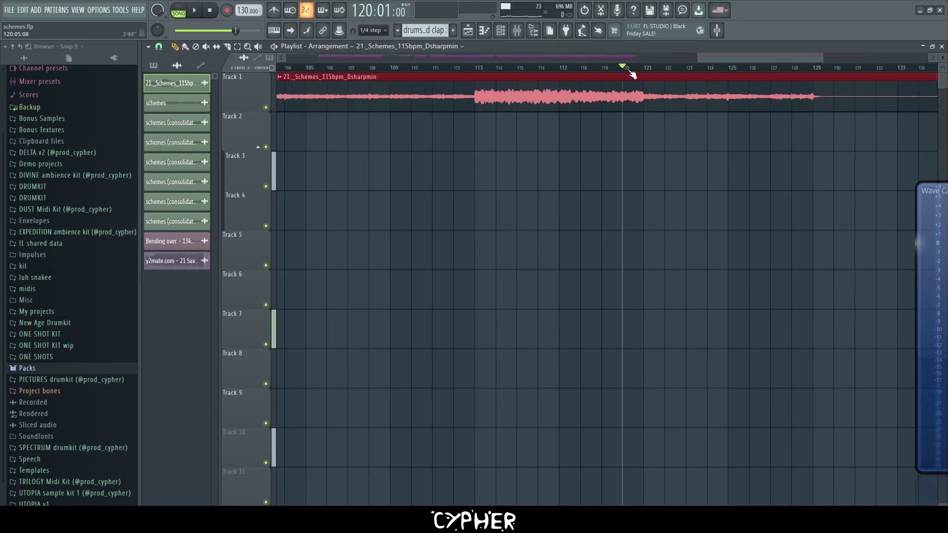
key(space)
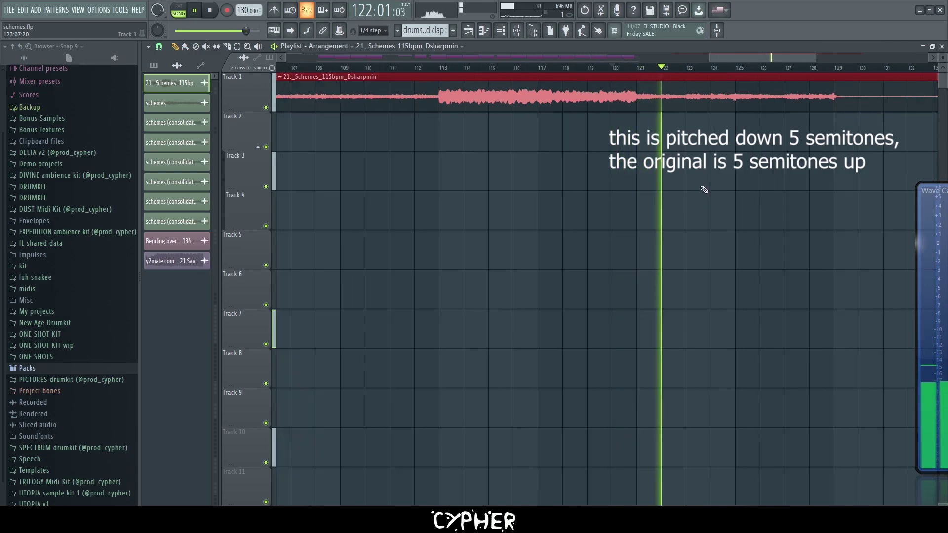
scroll(715, 205, down, 3)
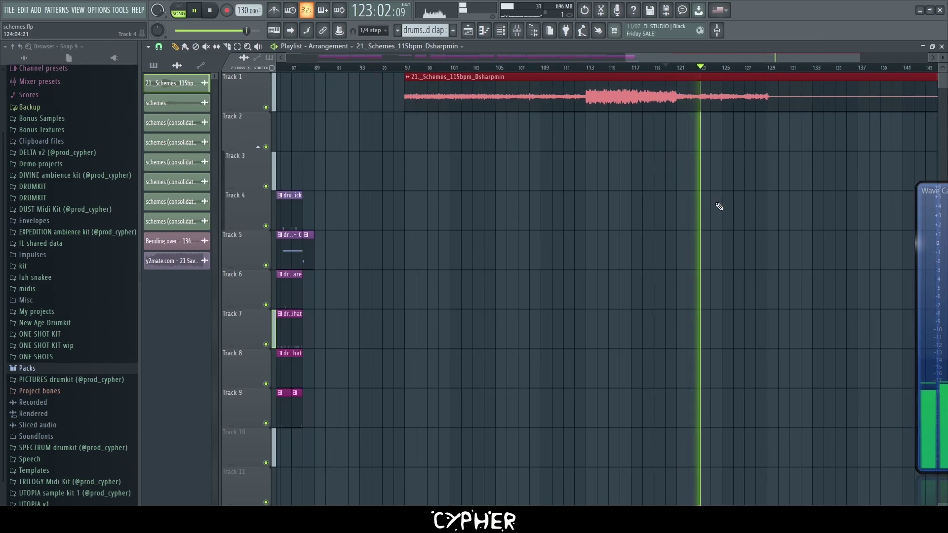
scroll(719, 178, down, 3)
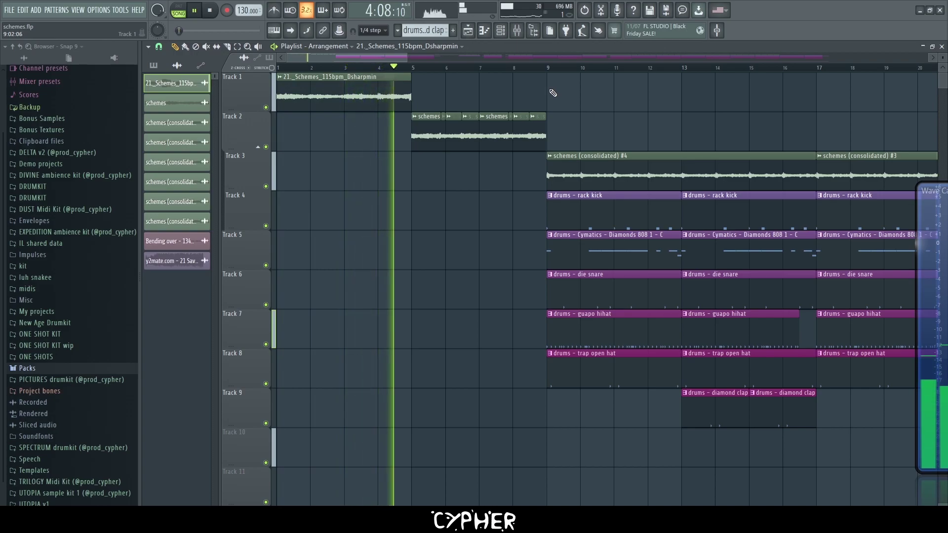
Step: Stop playback of the four-bar intro clip on Track 1 and look over its sample options
key(space)
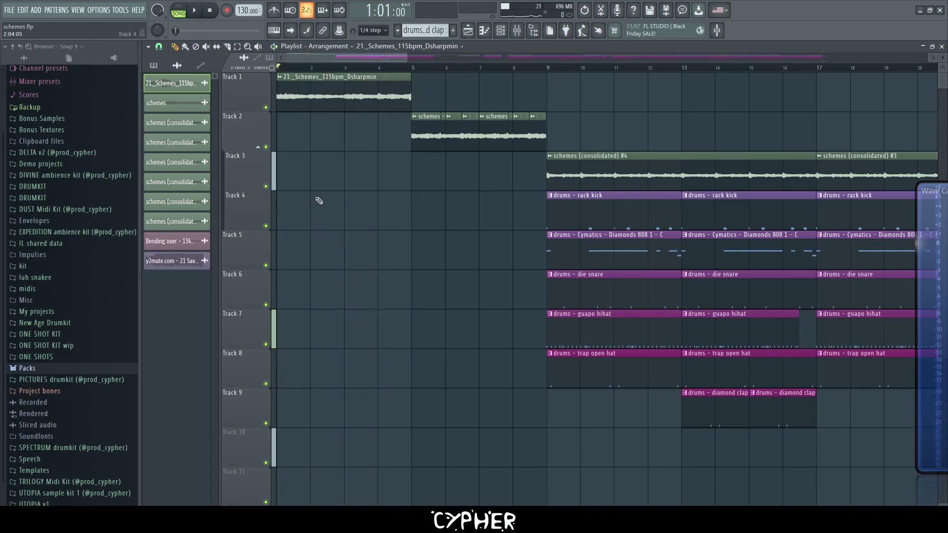
right_click(279, 79)
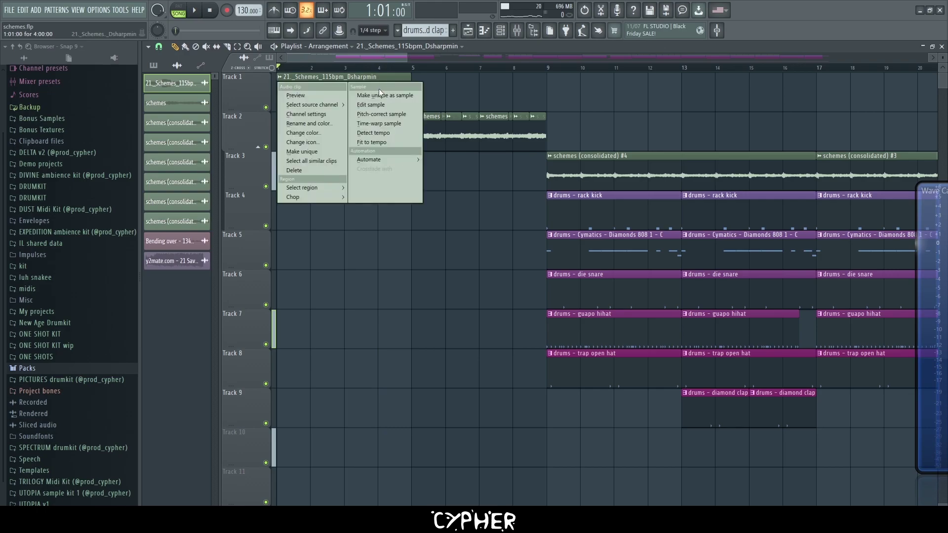
click(392, 94)
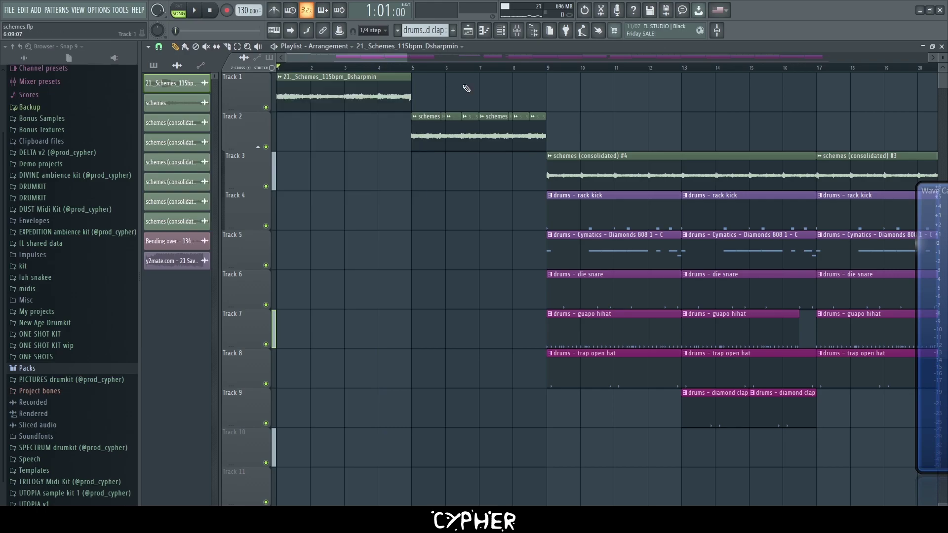
Step: Play the chopped schemes clips on Track 2 from bar 5
scroll(449, 143, up, 3)
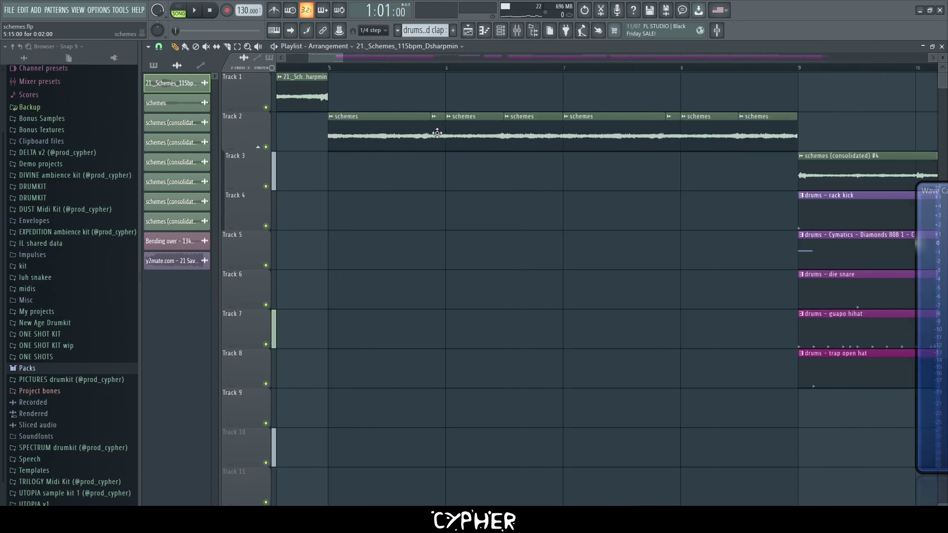
click(408, 68)
key(space)
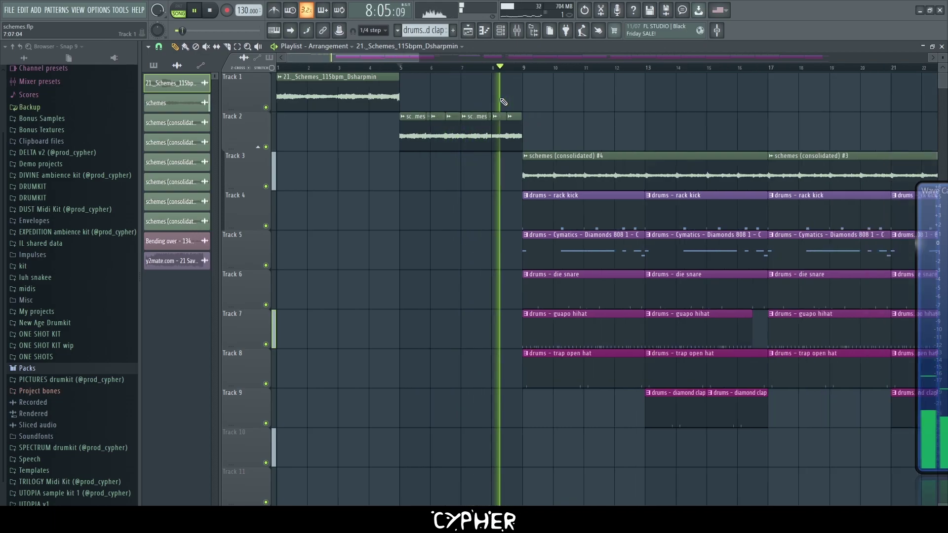
key(space)
Step: Examine the consolidated schemes clips on Track 3 from bar 9 and compare them with the chops on Track 2
scroll(546, 156, up, 5)
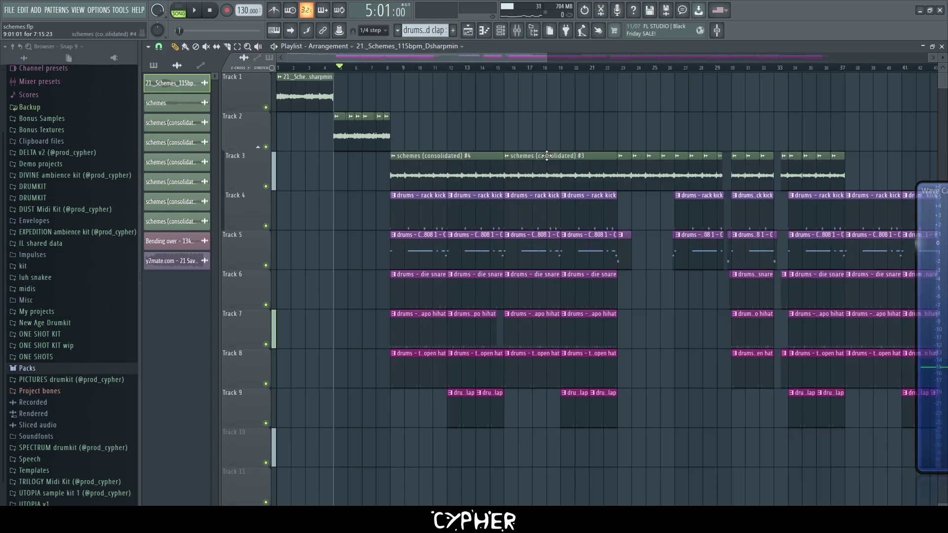
scroll(402, 172, down, 3)
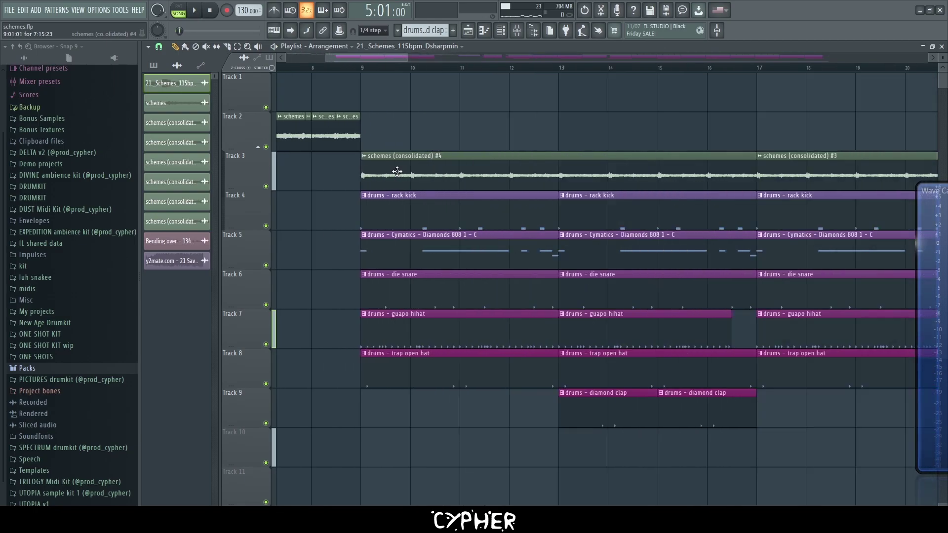
click(402, 171)
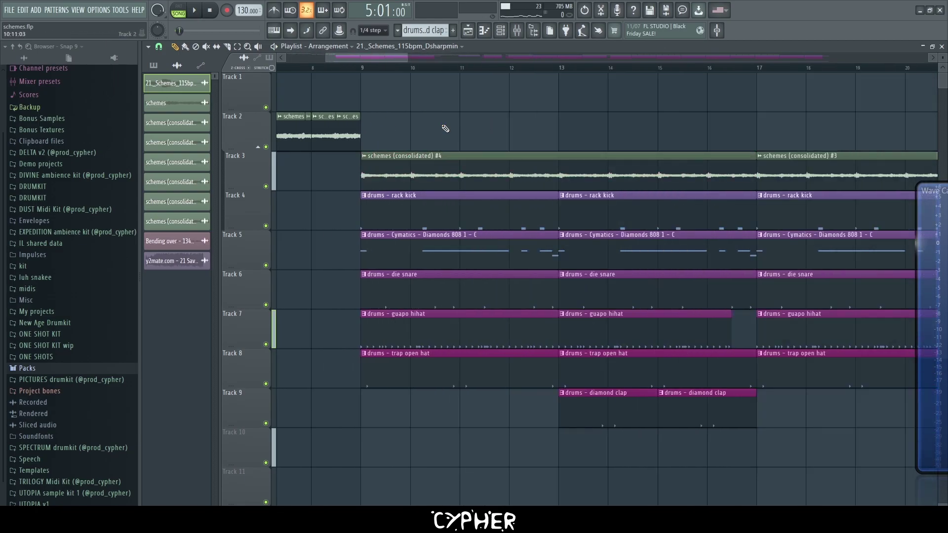
scroll(446, 132, down, 4)
click(159, 47)
click(159, 46)
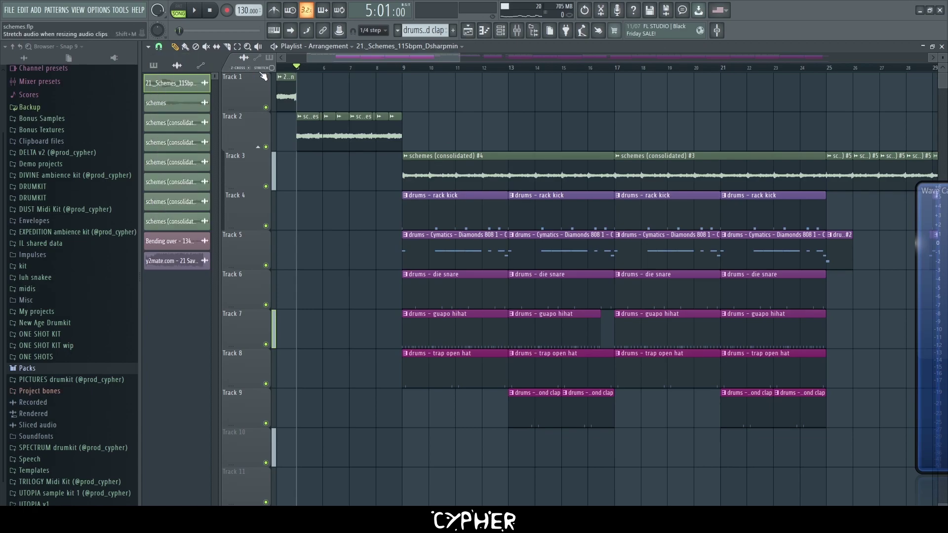
scroll(341, 89, up, 2)
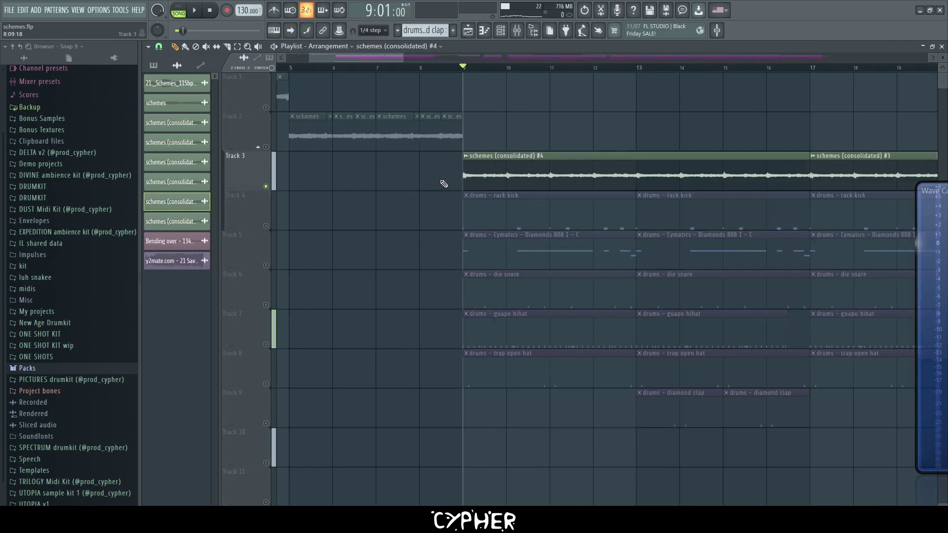
scroll(460, 148, down, 1)
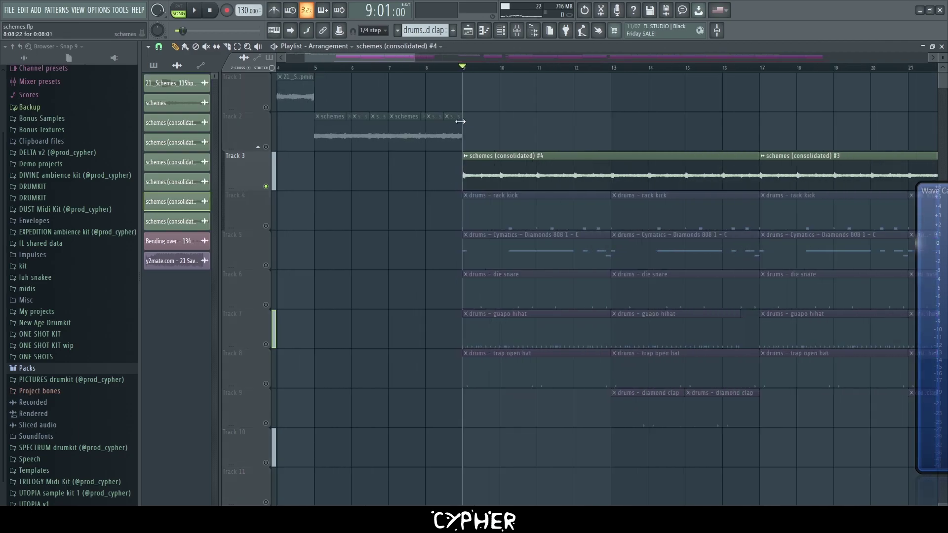
scroll(410, 58, left, 1)
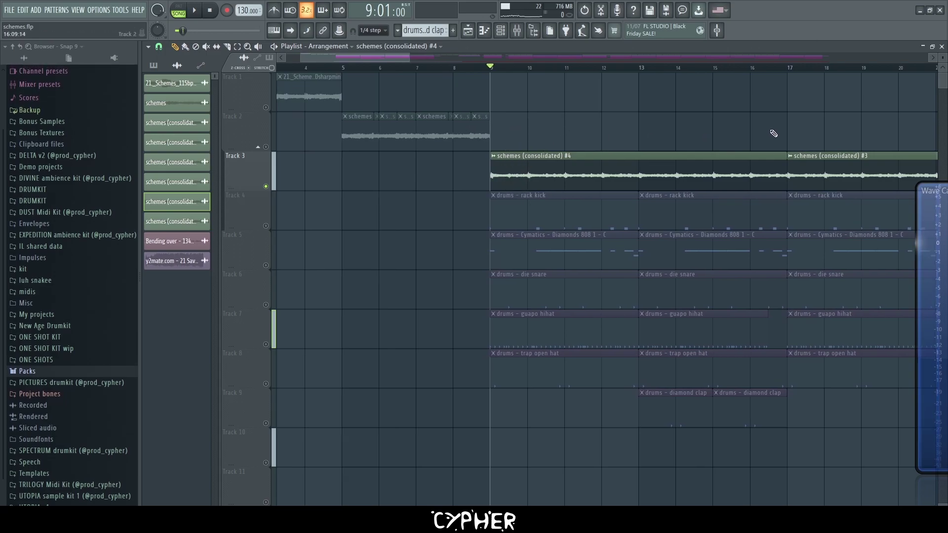
Step: Inspect the consolidation render settings for the schemes (consolidated) #4 clip over bars 9 to 17
drag(812, 102, 511, 117)
click(563, 153)
key(ctrl+alt+c)
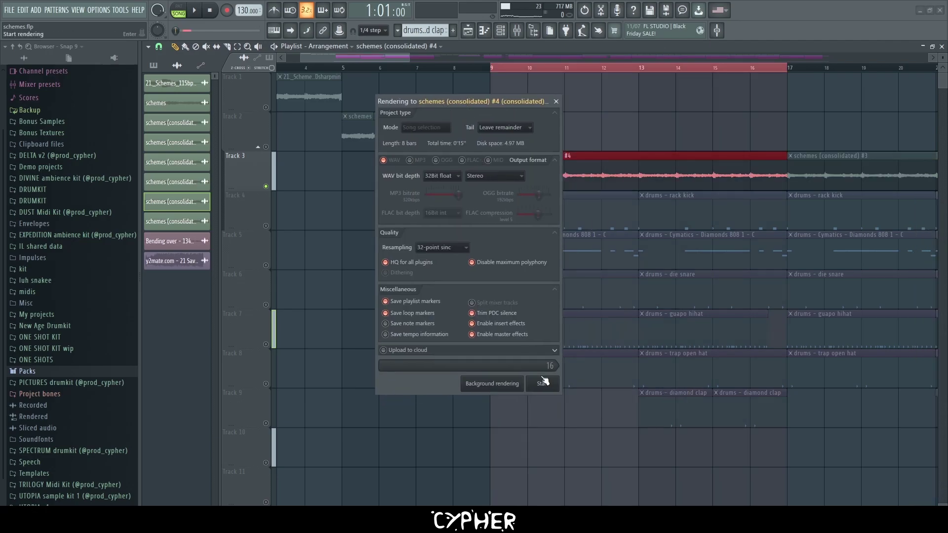
click(556, 101)
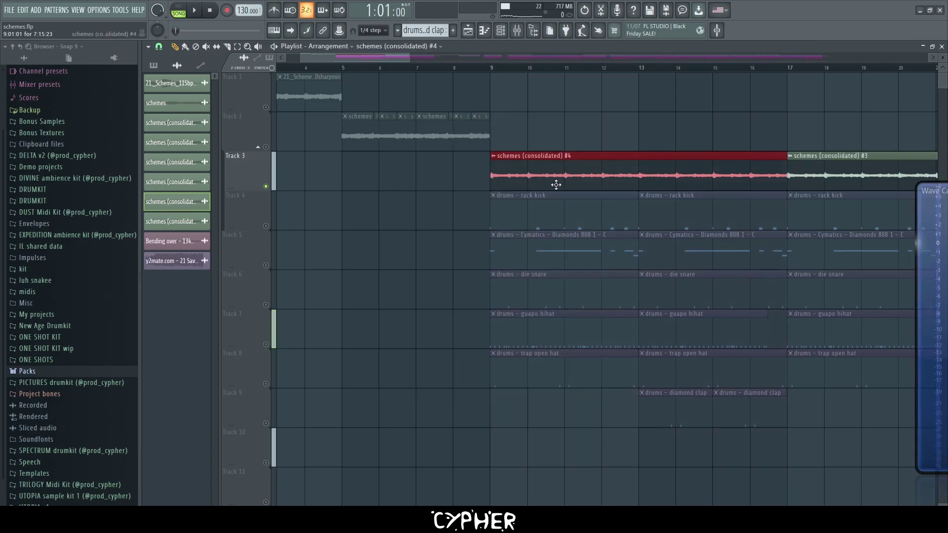
Step: Play the schemes (consolidated) #3 clip on Track 3 from bar 17 with its mixer effects bypassed
scroll(558, 182, down, 4)
scroll(562, 175, up, 3)
click(538, 70)
key(F9)
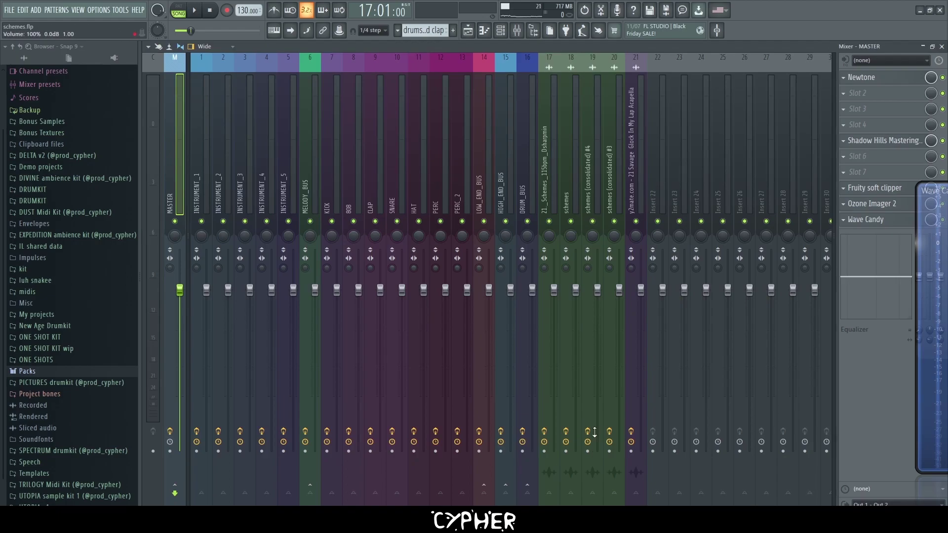
key(F9)
key(space)
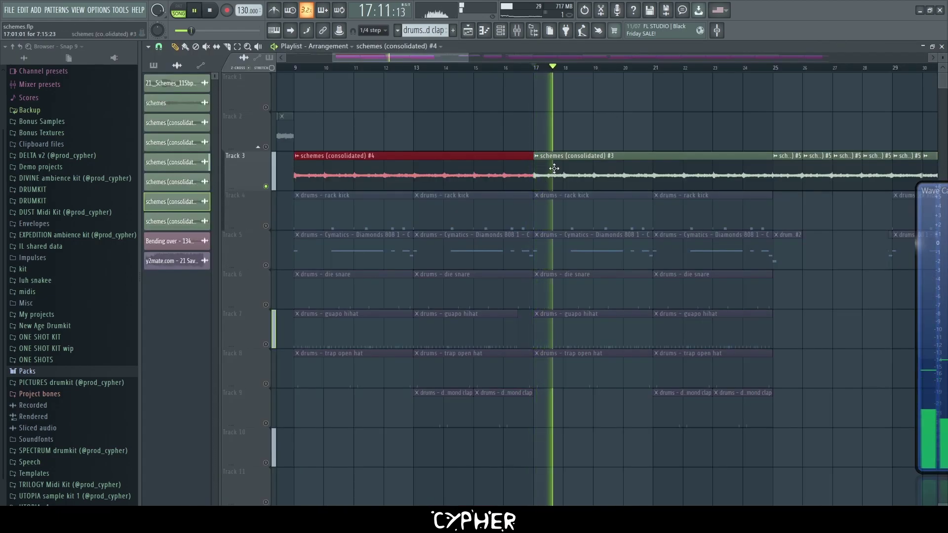
scroll(553, 126, down, 1)
scroll(557, 134, up, 1)
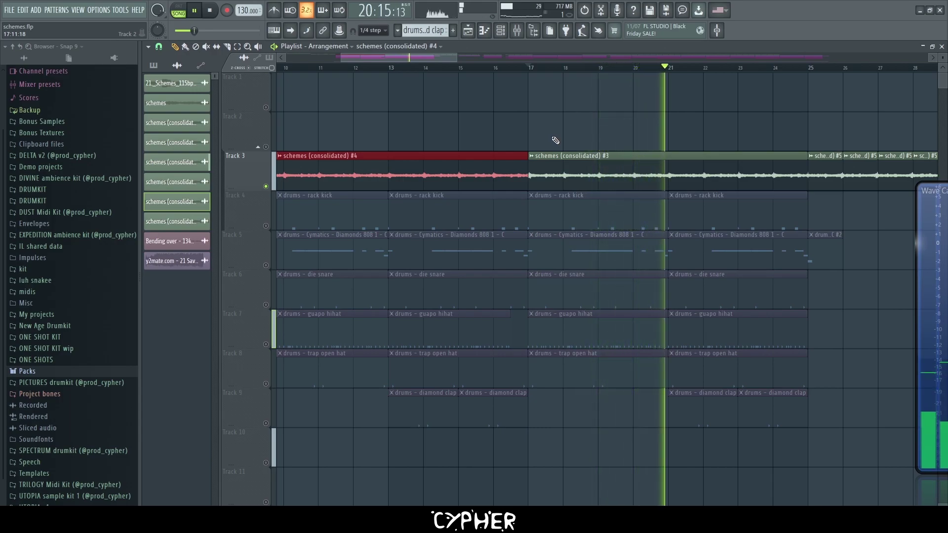
key(space)
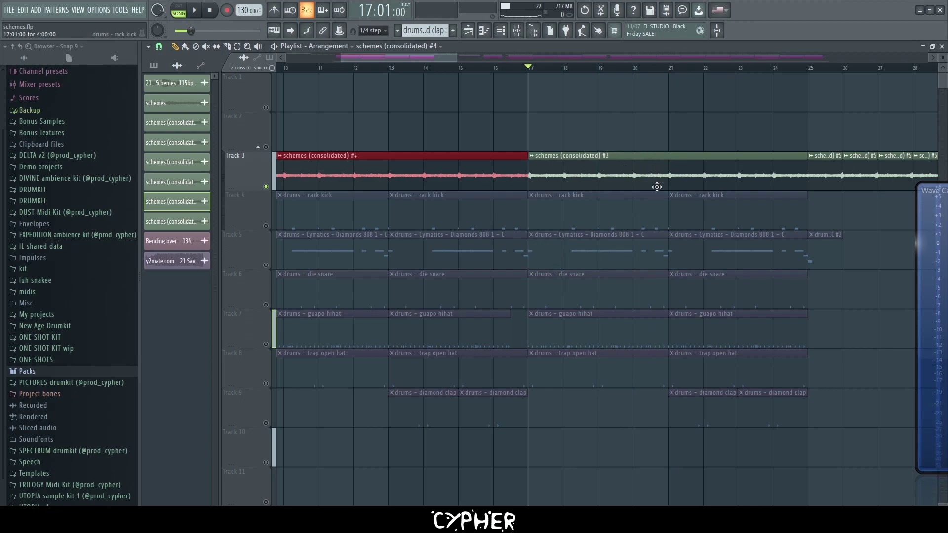
Step: Re-enable the effects on the schemes (consolidated) #3 mixer track and inspect its Crystallizer settings
key(F9)
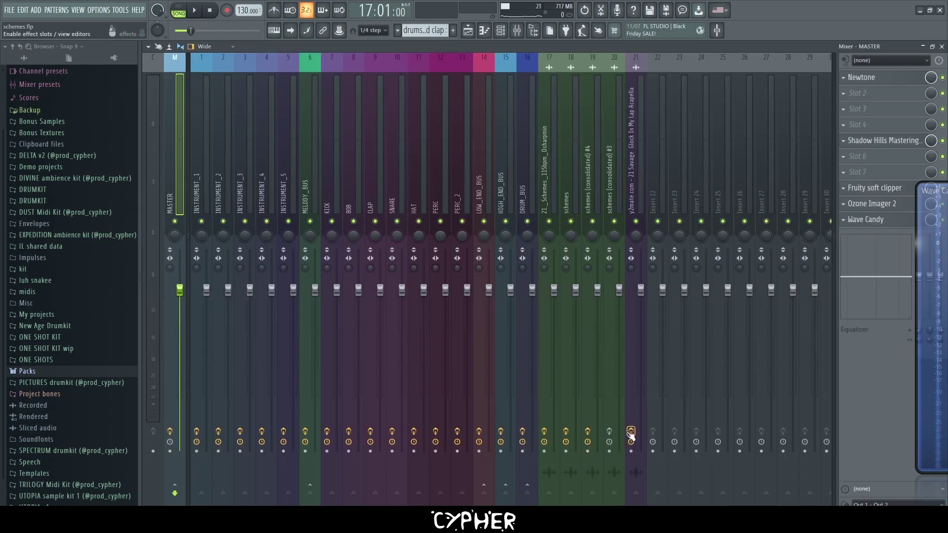
click(611, 158)
click(882, 78)
drag(544, 97, 597, 90)
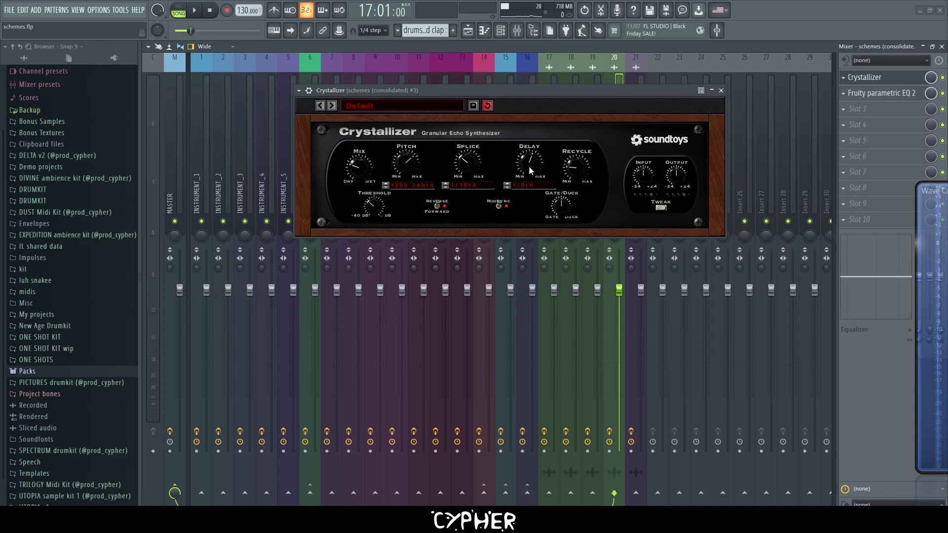
Step: Inspect the Fruity parametric EQ 2 curve on the schemes (consolidated) #3 mixer track
click(721, 91)
click(879, 93)
drag(556, 126, 560, 119)
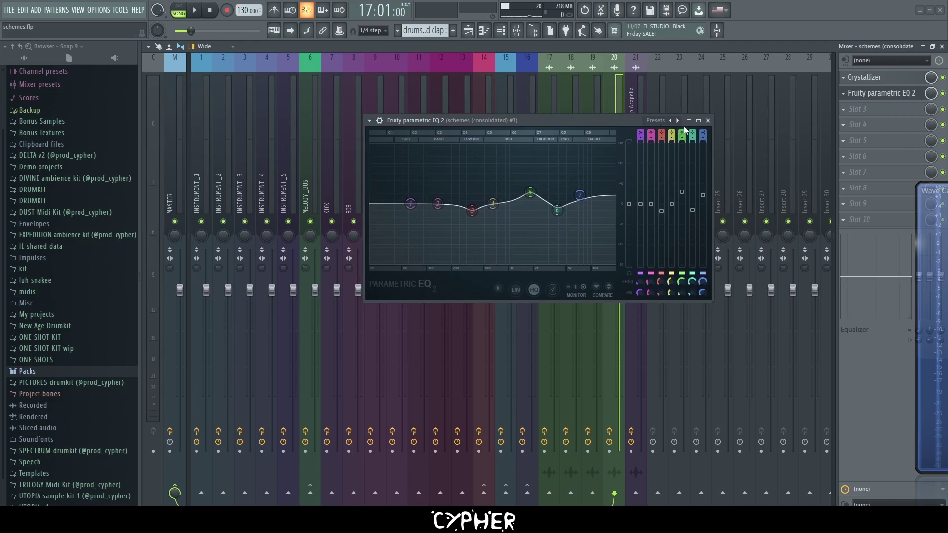
click(708, 120)
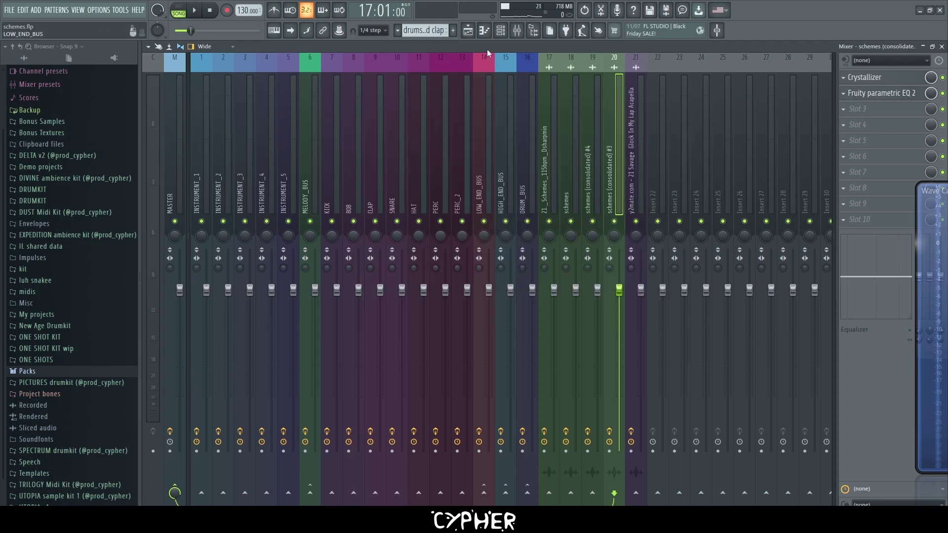
Step: Play the schemes (consolidated) #3 clip from bar 17 with its mixer effects enabled
click(468, 30)
key(space)
scroll(397, 140, down, 2)
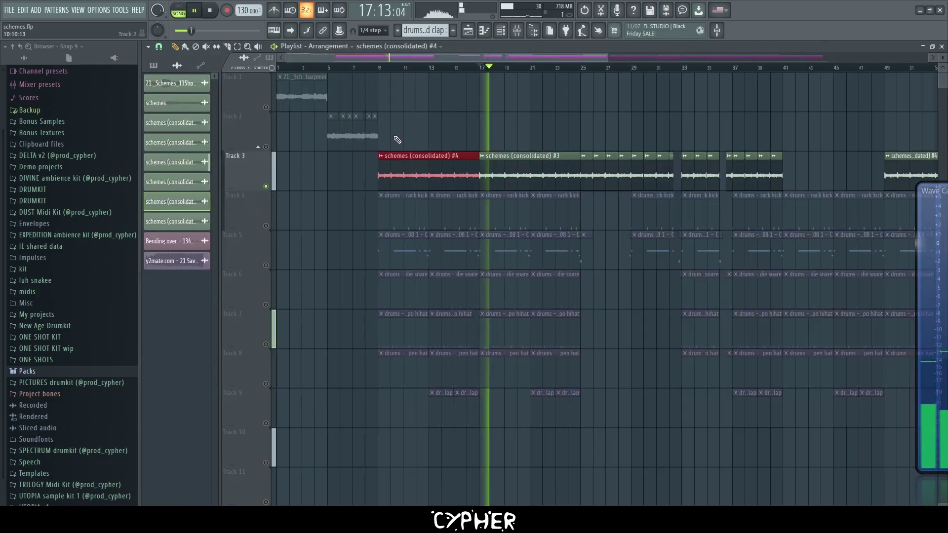
scroll(384, 165, up, 3)
key(space)
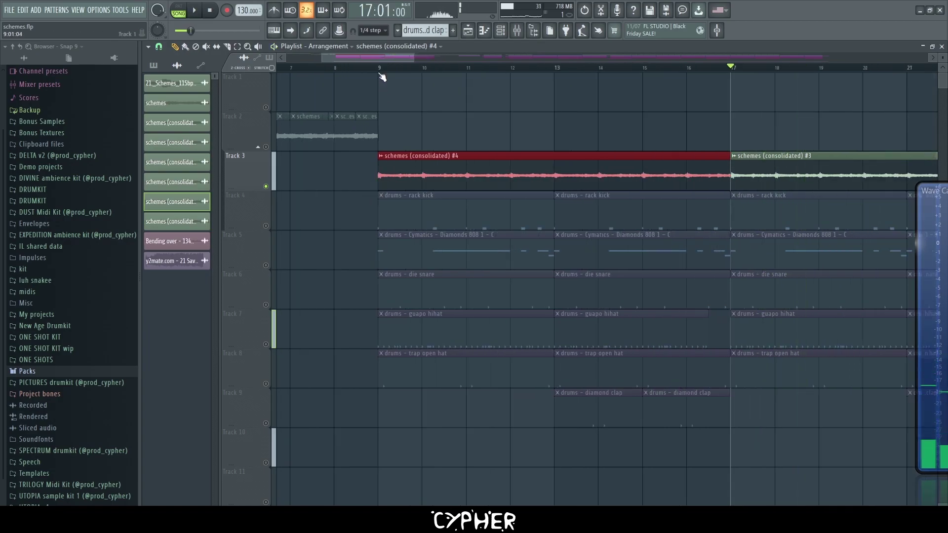
Step: Play the schemes (consolidated) #4 clip on Track 3 from bar 9
click(381, 74)
scroll(395, 180, down, 2)
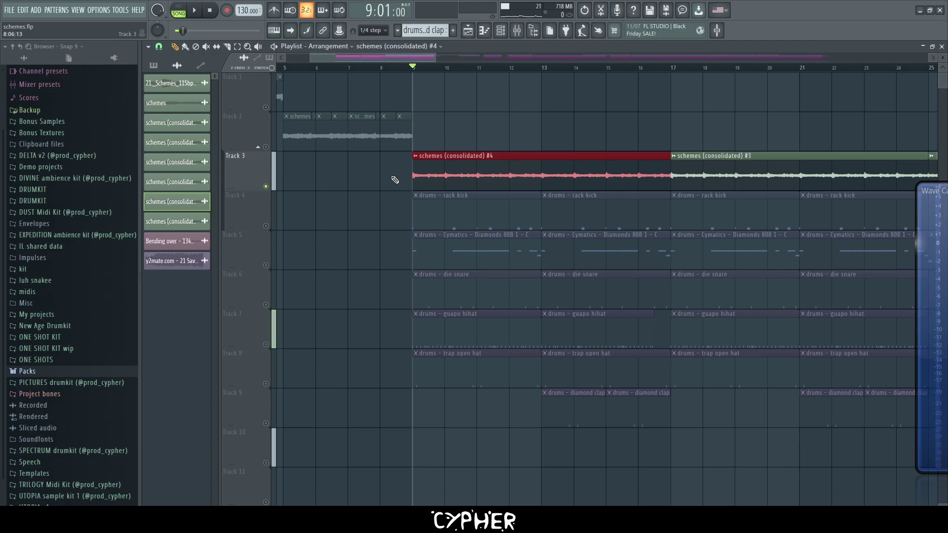
key(space)
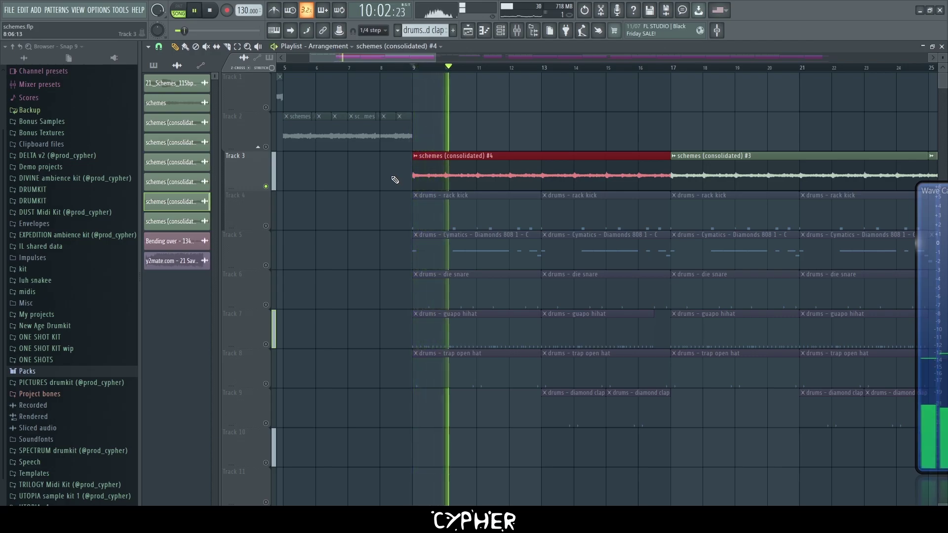
Step: Stop playback of the schemes (consolidated) #4 clip on Track 3
scroll(395, 180, down, 2)
scroll(395, 179, down, 2)
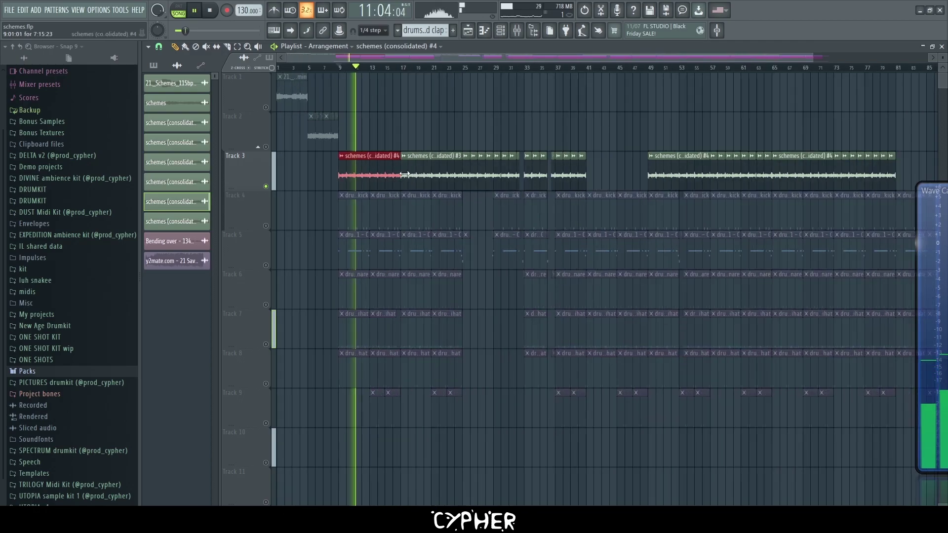
key(space)
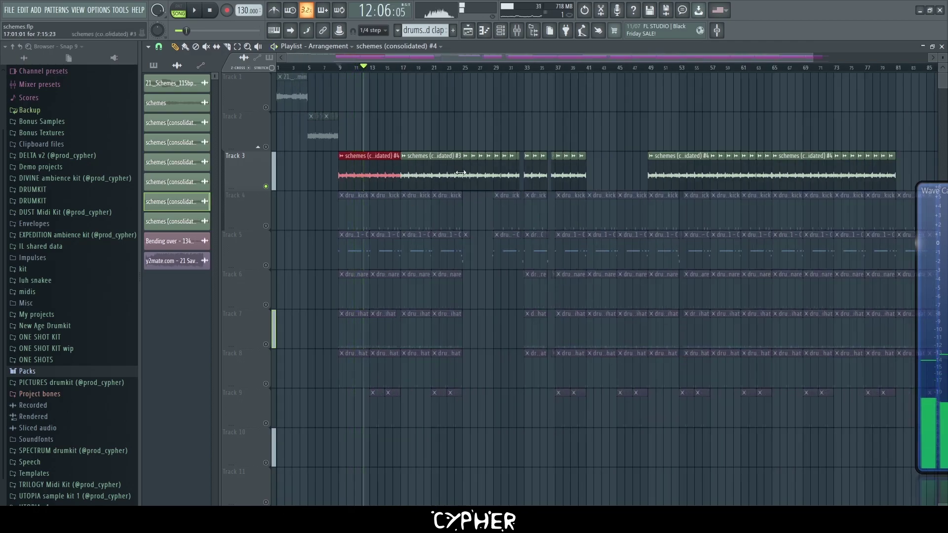
Step: Copy the schemes (consolidated) #4 and #3 clips from Track 3 to Track 2, starting at bar 25
drag(449, 131, 380, 166)
scroll(386, 175, up, 4)
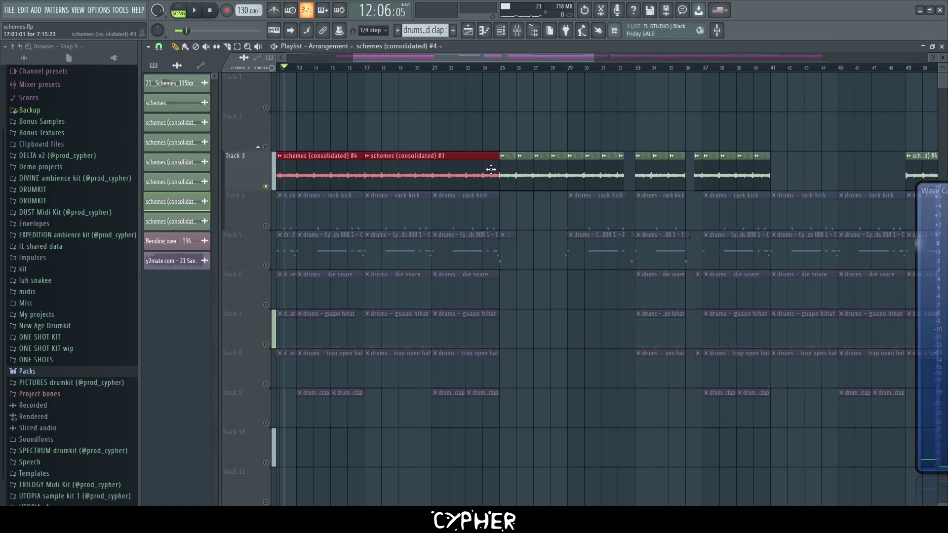
click(515, 67)
scroll(503, 117, down, 3)
drag(491, 145, 546, 114)
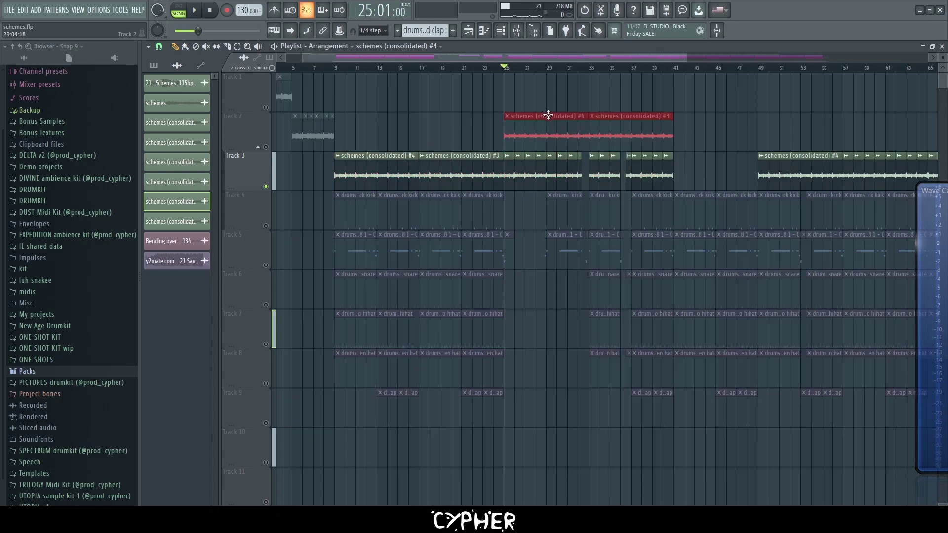
scroll(494, 125, up, 2)
scroll(610, 147, up, 2)
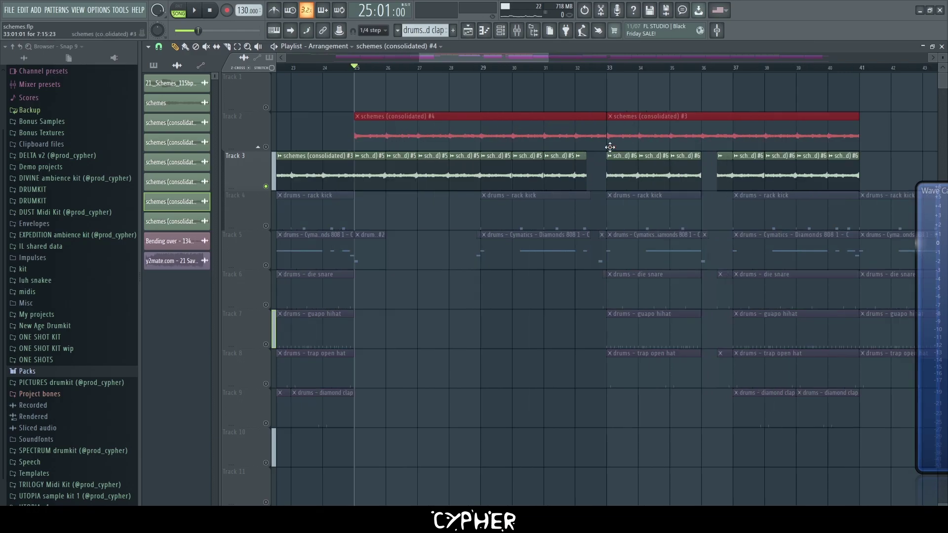
Step: Delete the copied schemes (consolidated) #4 and #3 clips from Track 2
right_click(543, 134)
scroll(363, 183, down, 3)
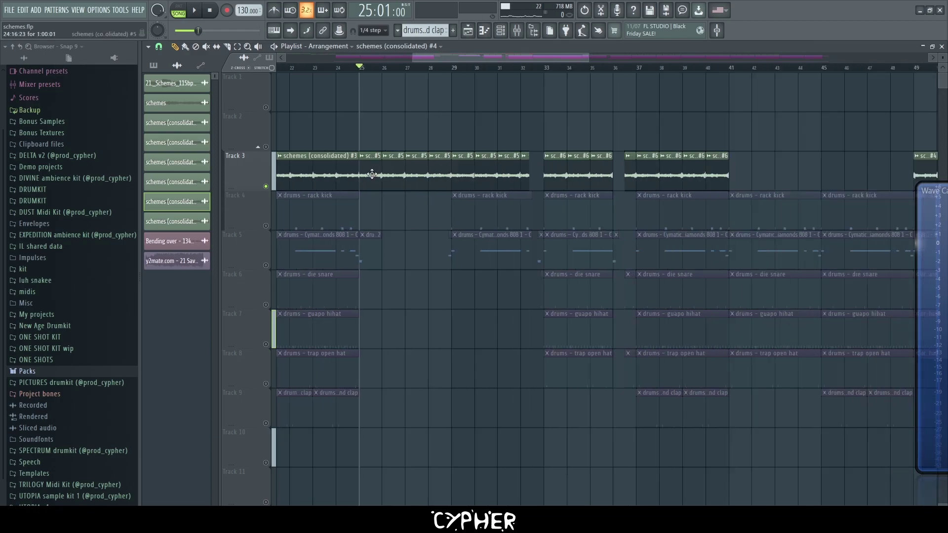
key(ctrl+alt+z)
Step: Play the chopped schemes (consolidated) #5 clips on Track 3 from bar 25
scroll(366, 177, up, 2)
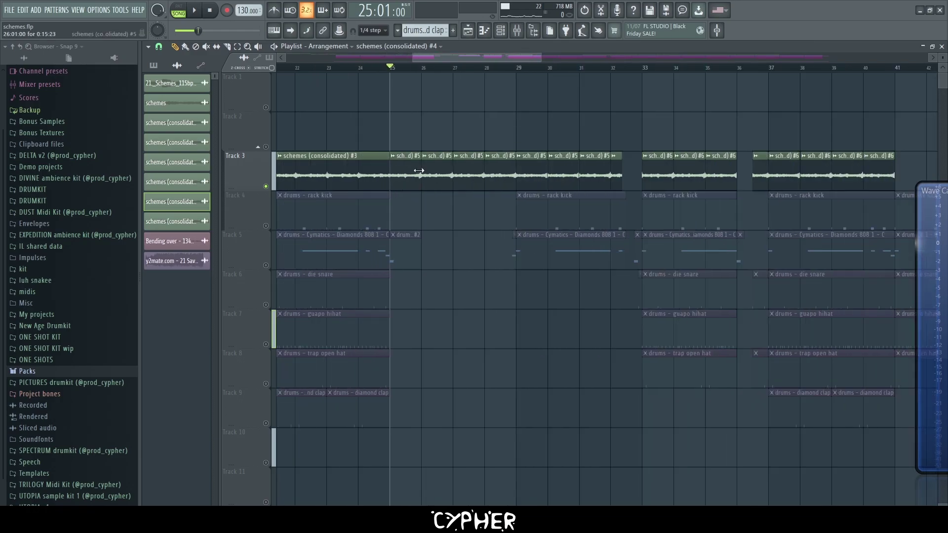
key(space)
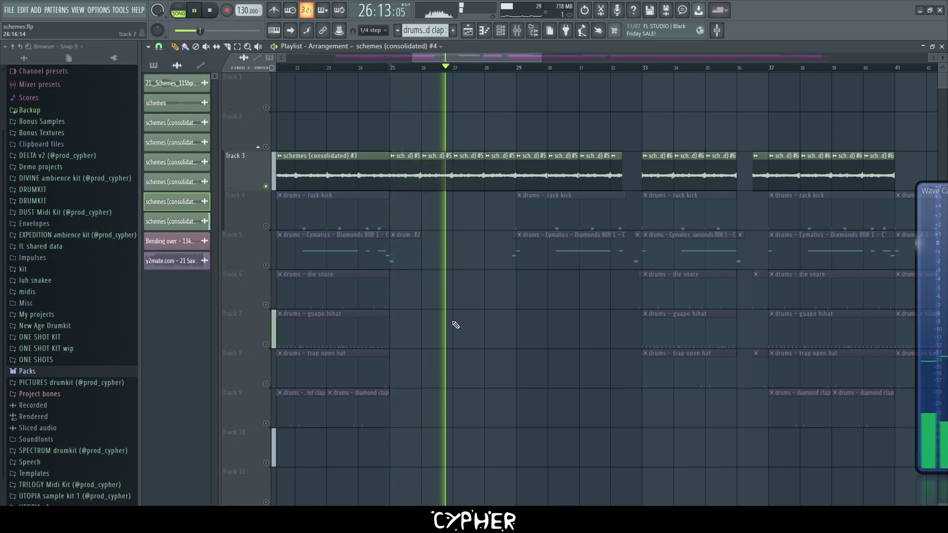
scroll(455, 325, down, 2)
scroll(508, 317, up, 2)
key(space)
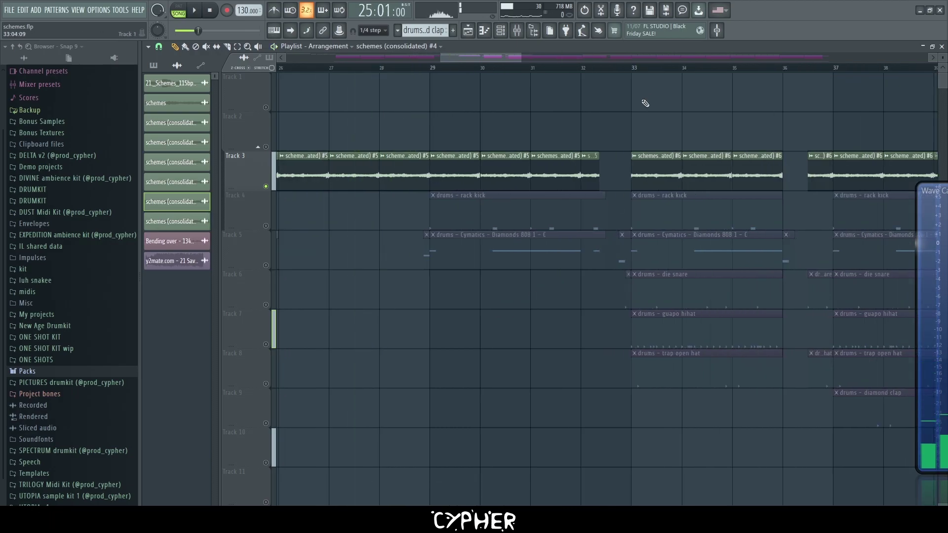
Step: Play the second group of chopped schemes clips on Track 3 from bar 33
click(636, 71)
key(space)
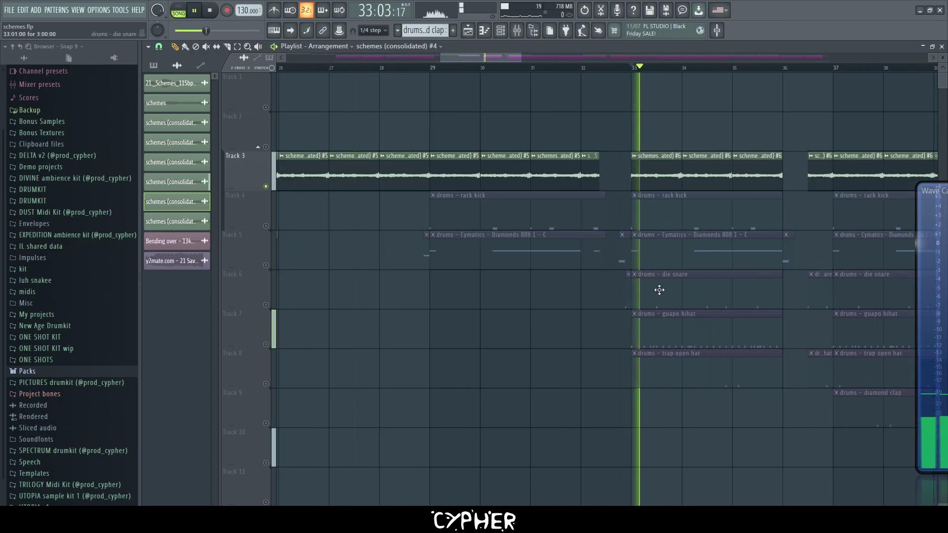
scroll(659, 290, down, 2)
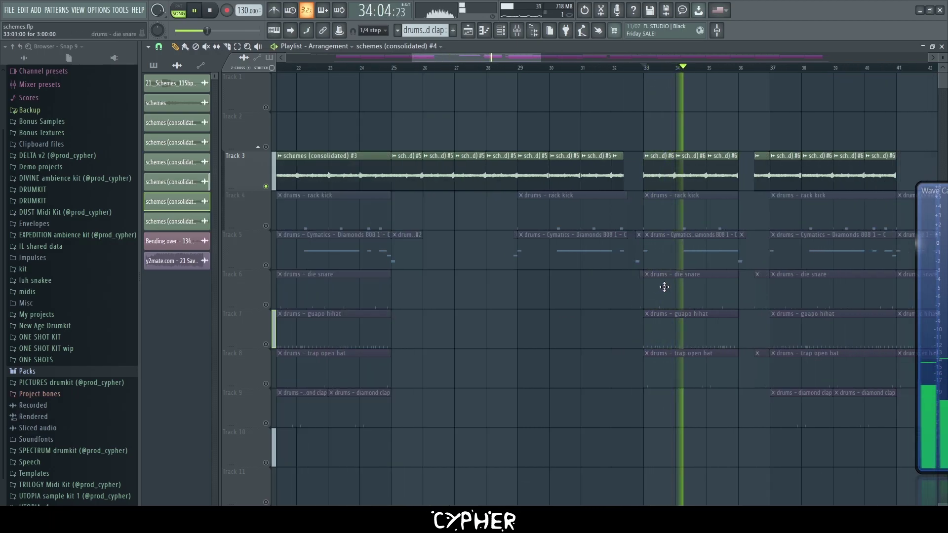
scroll(762, 275, up, 1)
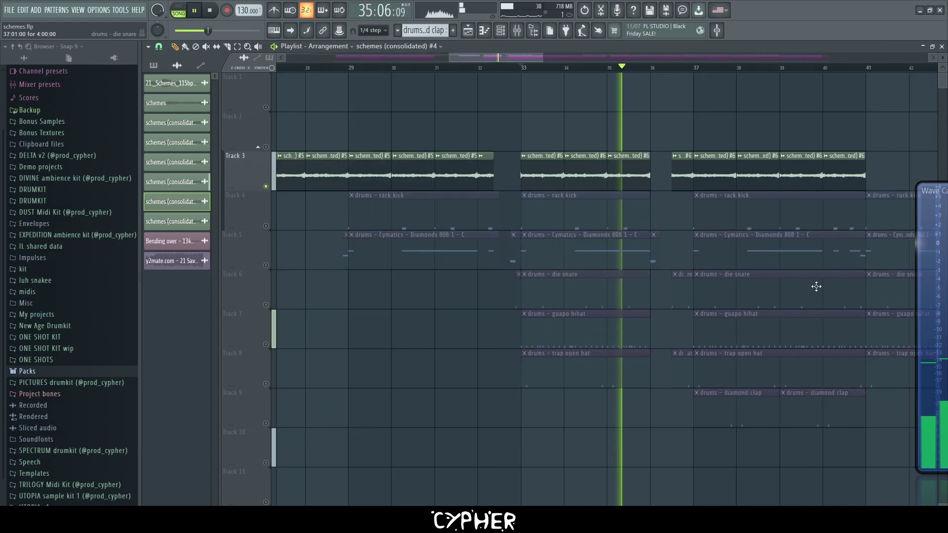
key(space)
Step: Open the die snare pattern from Track 6 in the piano roll and show note velocity in its control lane during playback
scroll(816, 285, down, 2)
scroll(816, 285, down, 3)
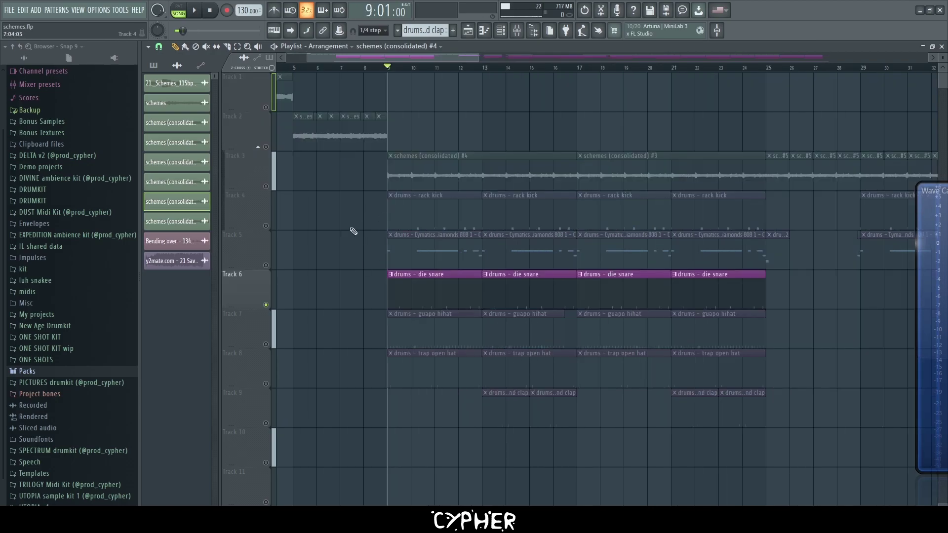
double_click(421, 281)
click(346, 46)
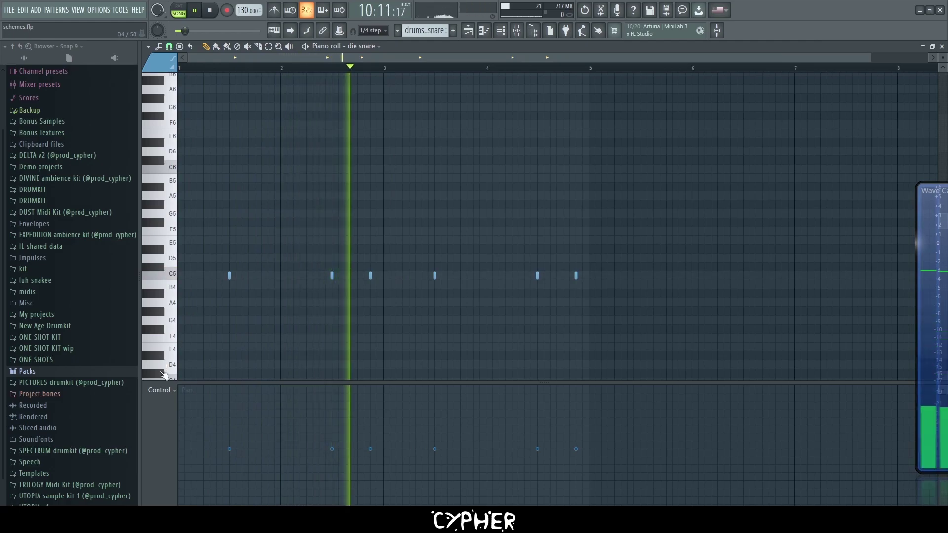
click(160, 390)
click(164, 420)
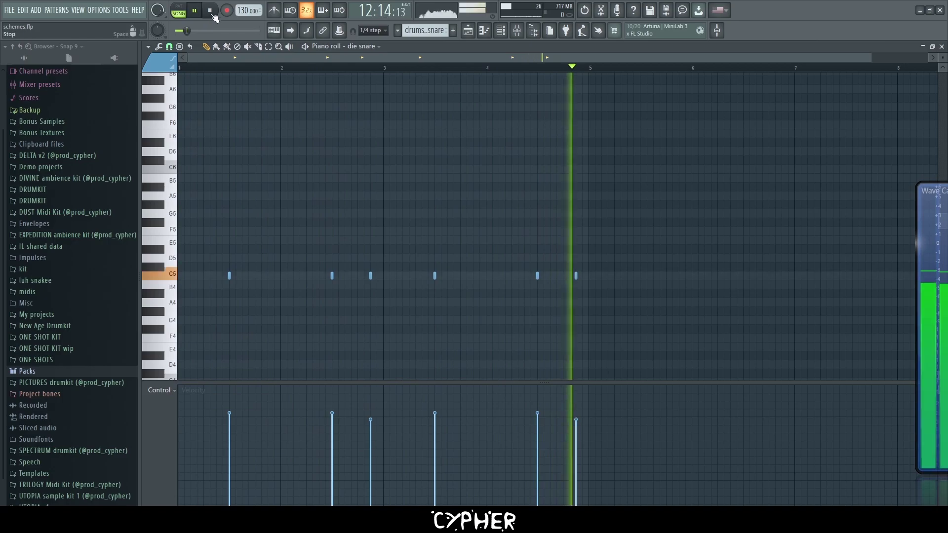
key(space)
Step: Return to the playlist and unmute Track 5 alongside Track 6
key(F5)
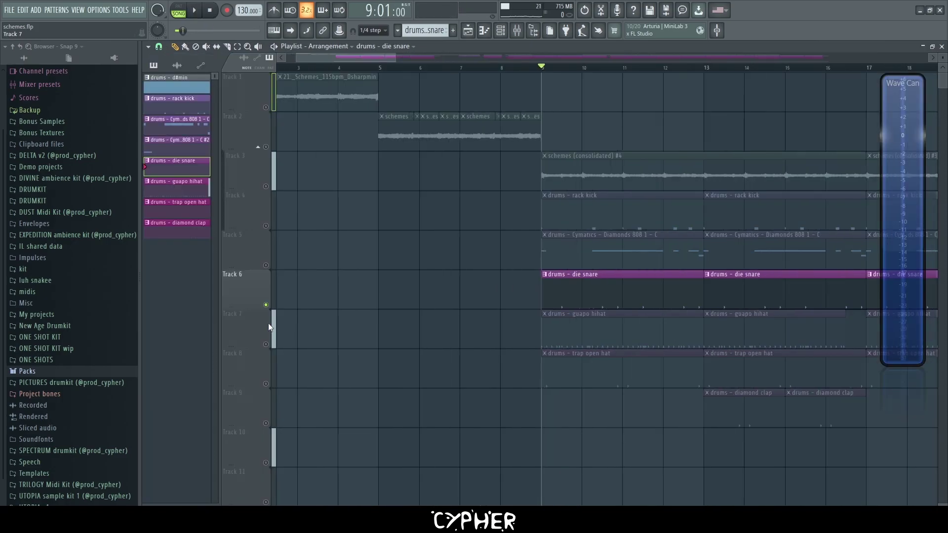
click(265, 265)
scroll(485, 318, up, 2)
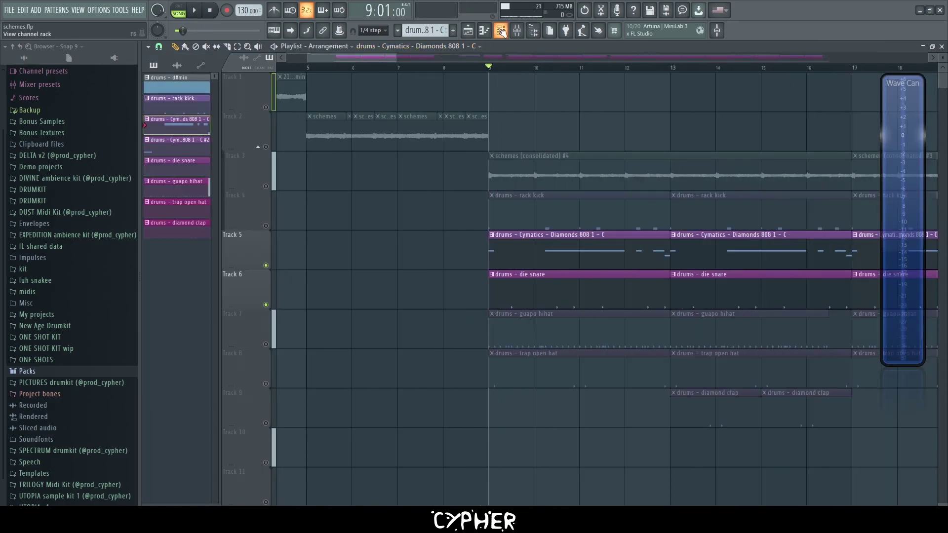
Step: Open the notes of the Cymatics - Diamonds 808 1 - C channel in the piano roll
click(501, 31)
right_click(353, 207)
click(369, 211)
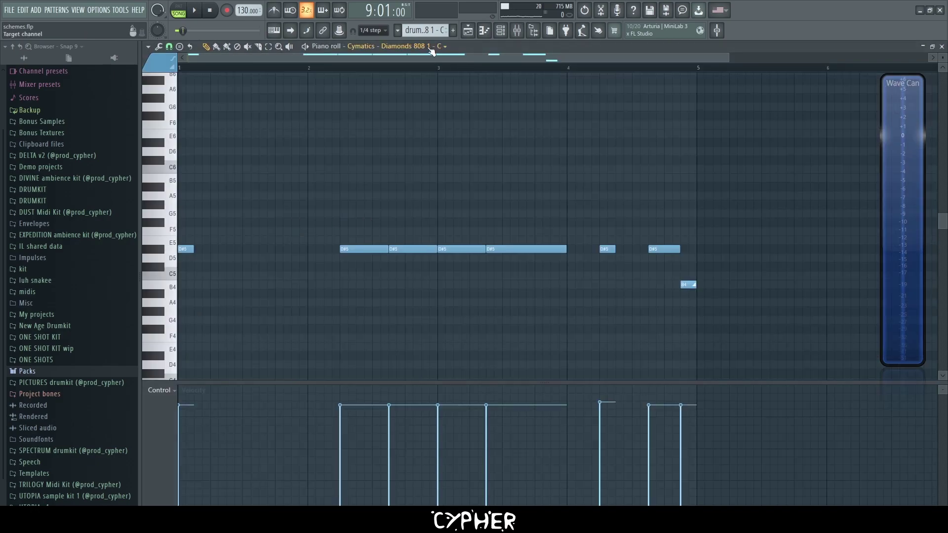
Step: Inspect the sampler settings of the Cymatics - Diamonds 808 1 - C channel and preview its sample
click(500, 30)
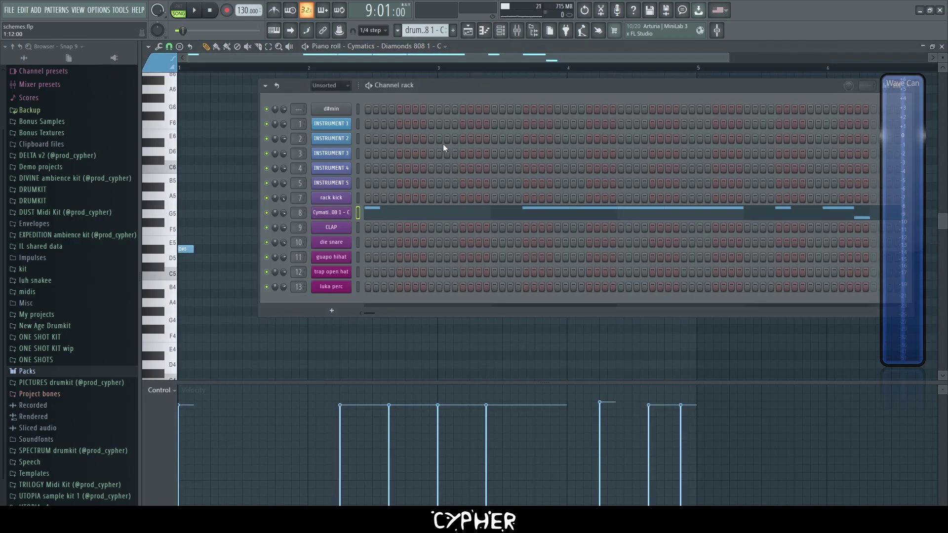
click(343, 213)
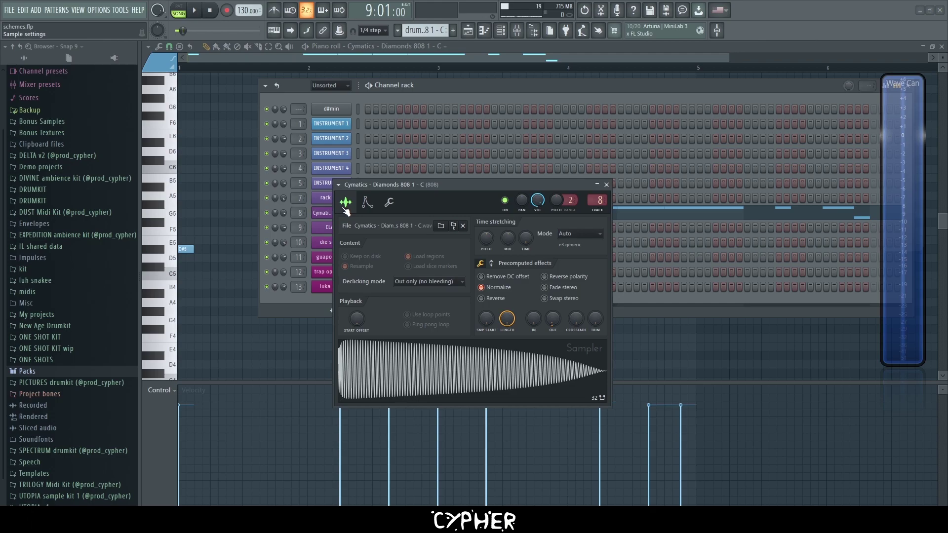
click(485, 376)
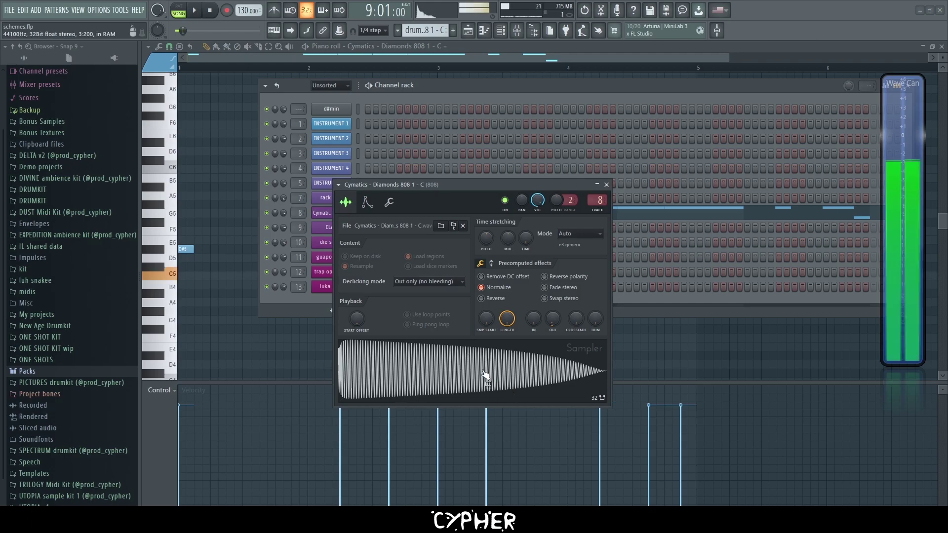
click(607, 185)
click(221, 13)
click(331, 213)
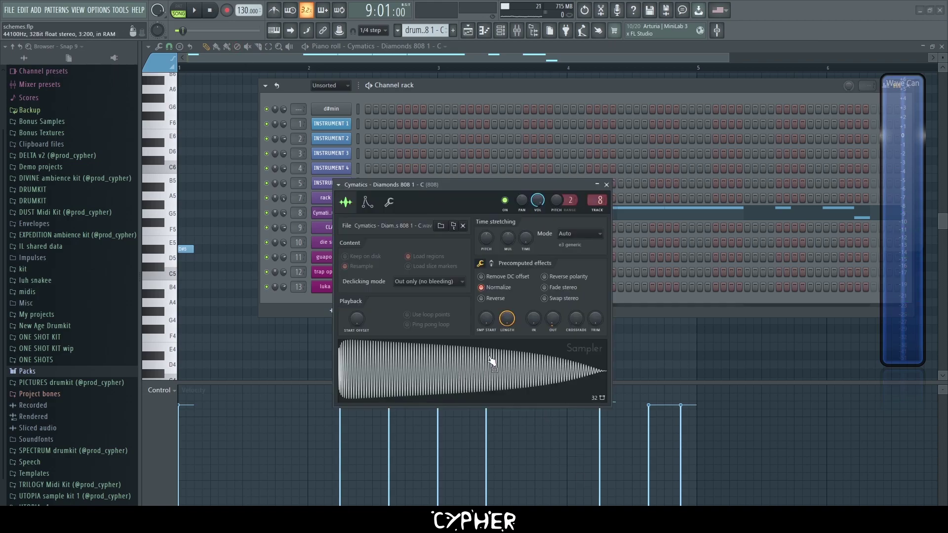
click(606, 185)
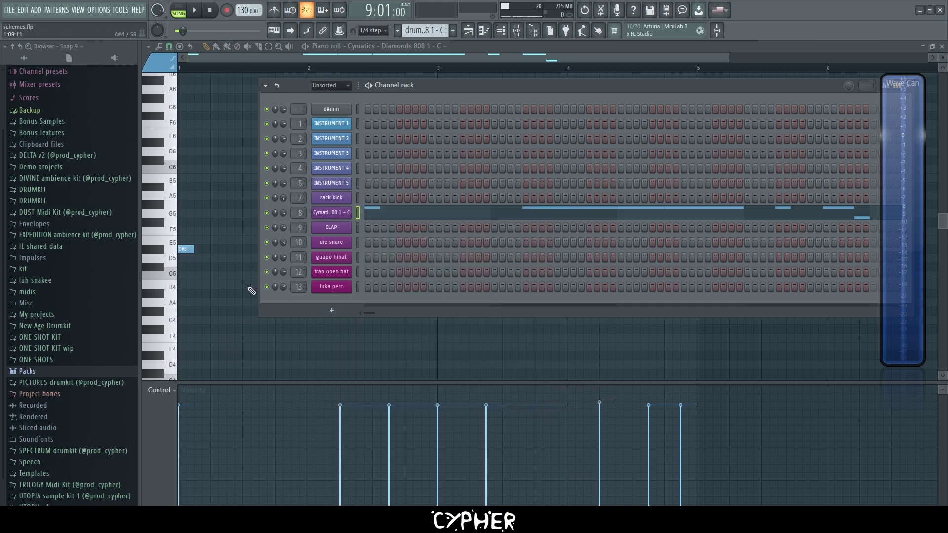
Step: Select the 808 track in the mixer and inspect its Fruity parametric EQ 2
right_click(345, 212)
key(F9)
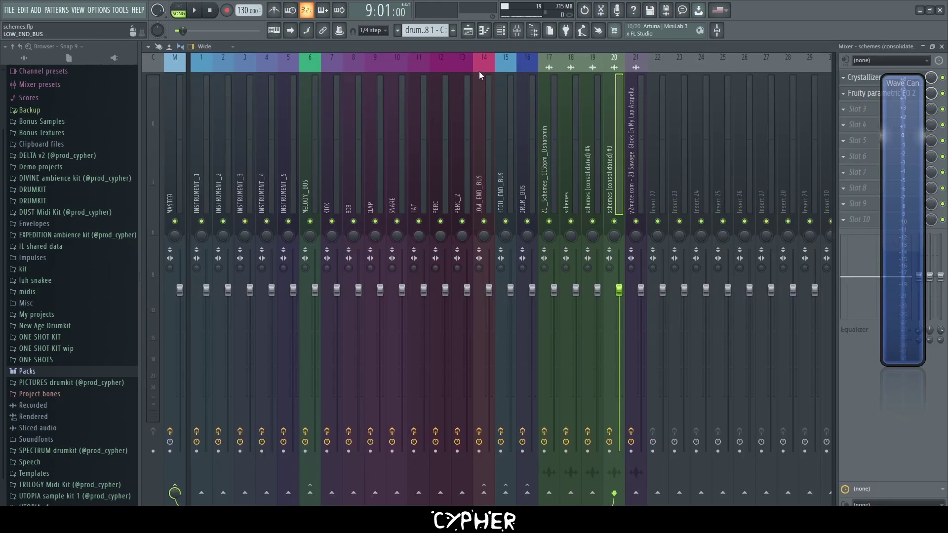
click(357, 163)
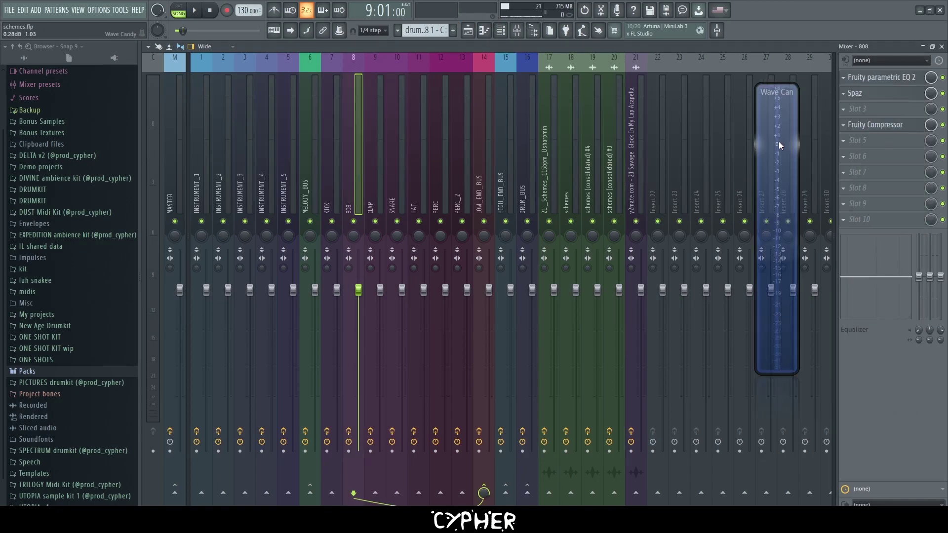
click(884, 77)
click(884, 77)
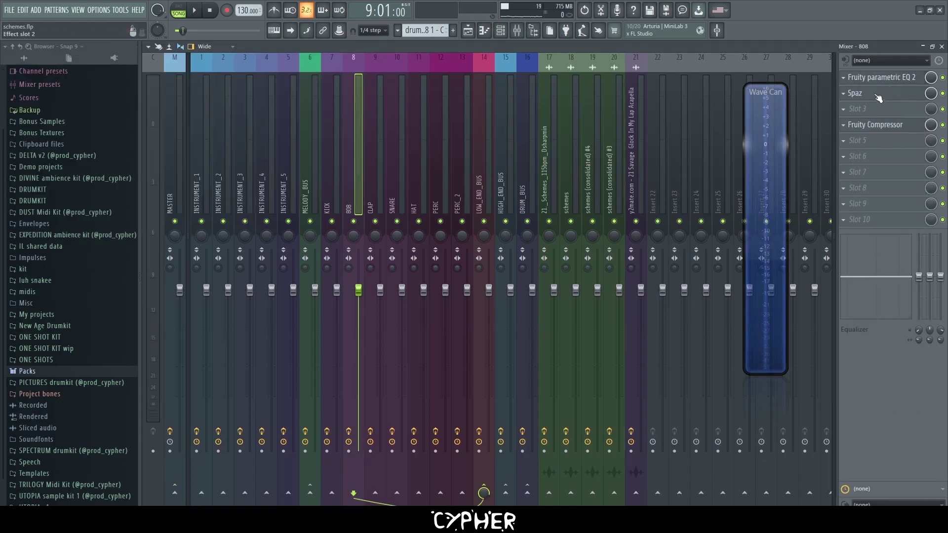
Step: Inspect the Spaz and Fruity Compressor settings on the 808 mixer track
click(871, 93)
drag(720, 97, 234, 97)
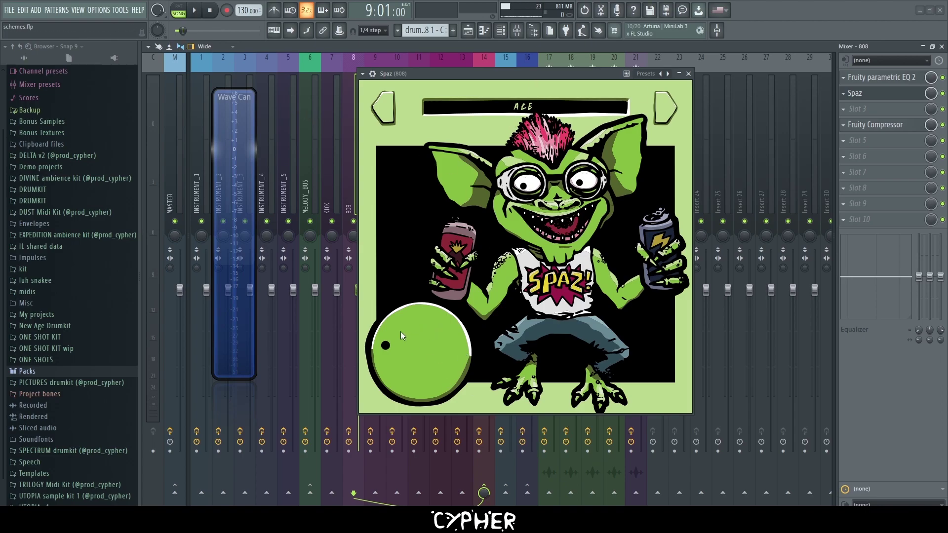
scroll(393, 352, up, 2)
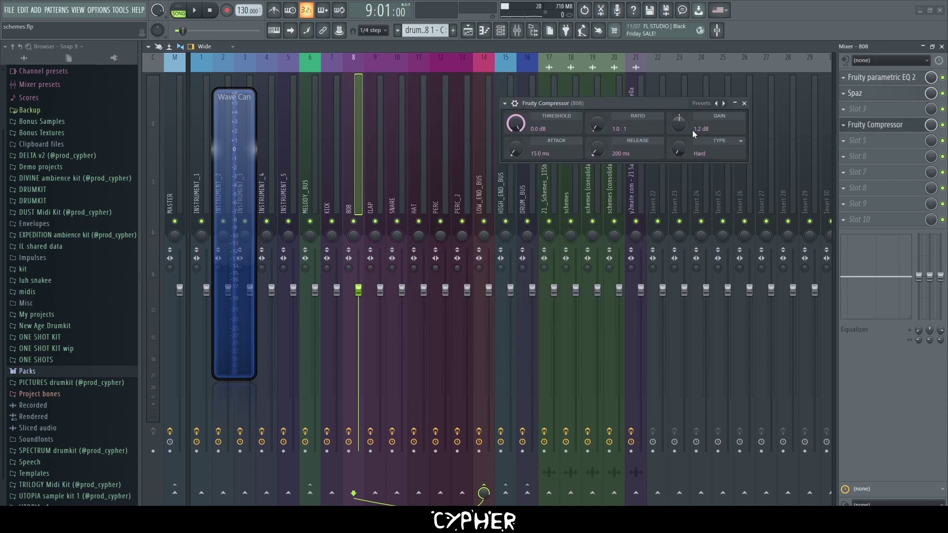
click(744, 104)
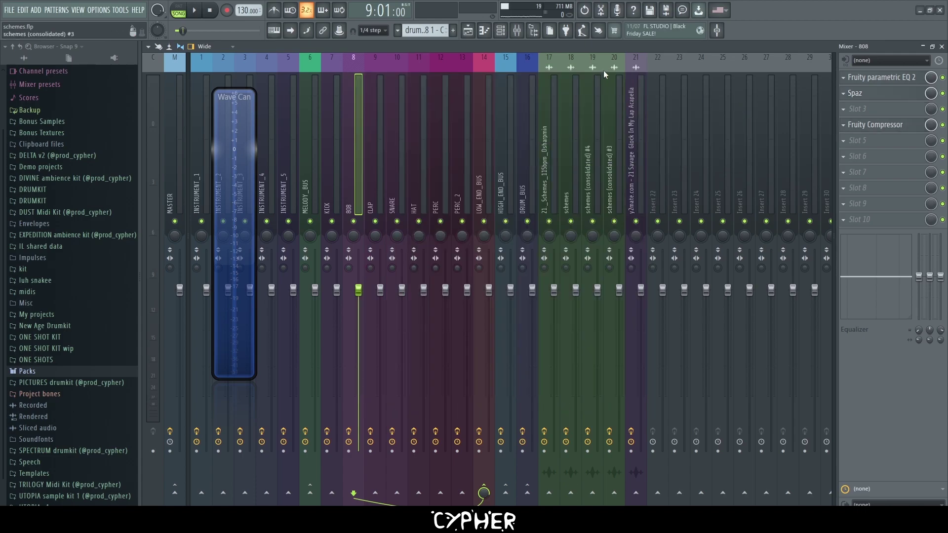
Step: Play the Cymatics - Diamonds 808 1 - C pattern on its own in the piano roll
click(468, 30)
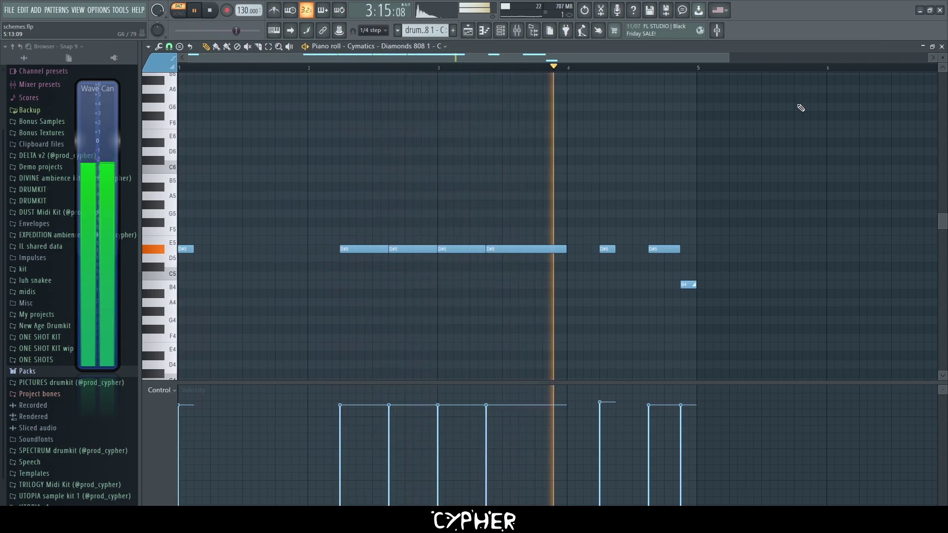
key(space)
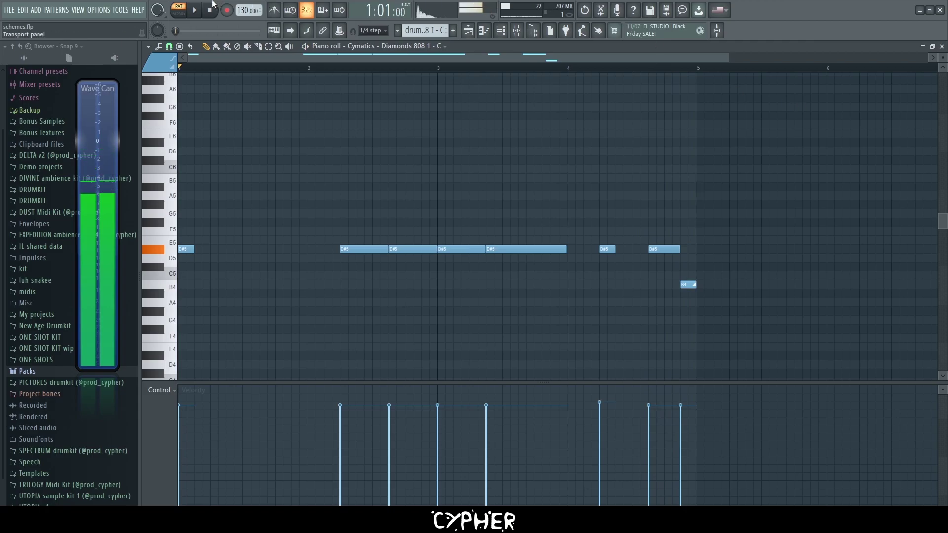
Step: Add two short D#5 notes in bar 1 of the 808 pattern and play it back
scroll(263, 200, up, 1)
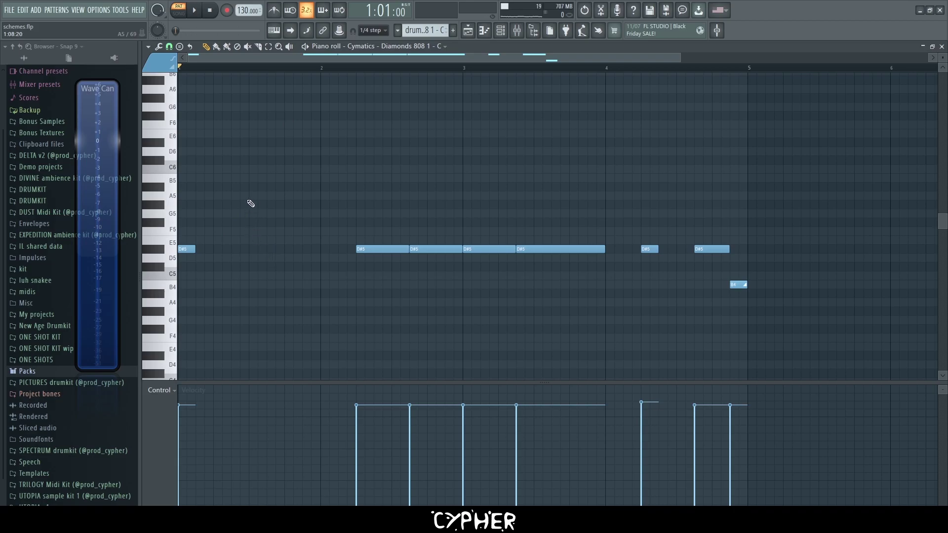
click(240, 250)
click(294, 250)
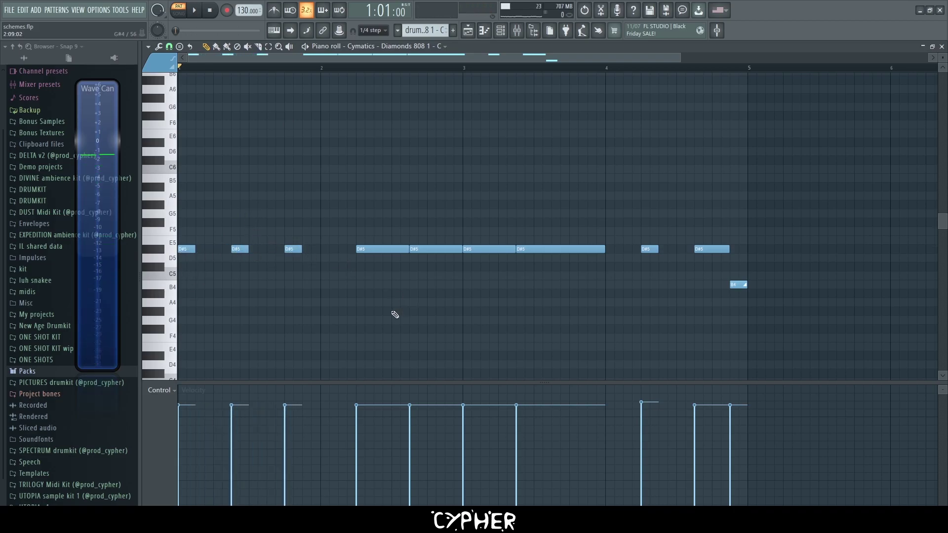
key(space)
scroll(282, 302, down, 3)
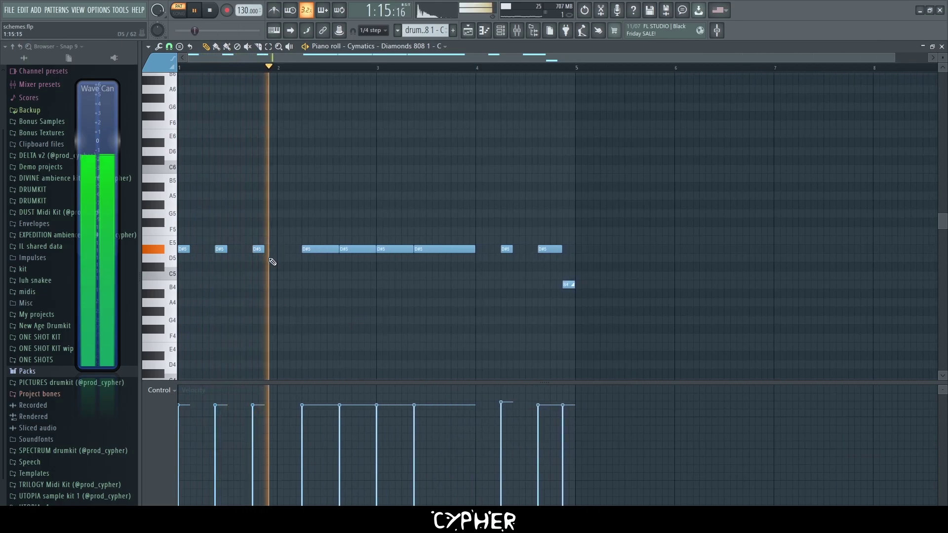
key(space)
Step: Undo the two notes added in bar 1 of the 808 pattern
key(ctrl+z)
key(ctrl+z)
scroll(233, 260, down, 1)
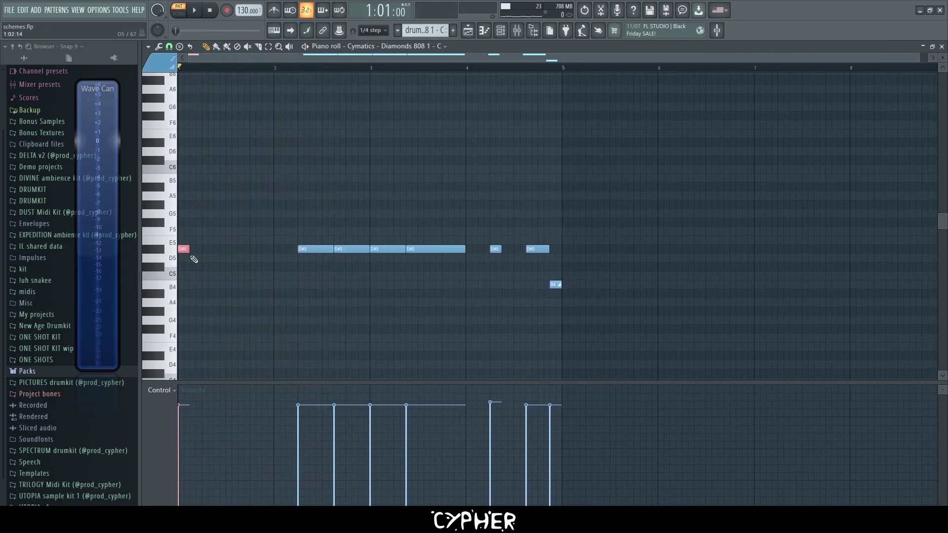
Step: Examine the repeated D#5 notes in bars 2 and 3 of the 808 pattern, selecting them two at a time
drag(273, 214, 339, 271)
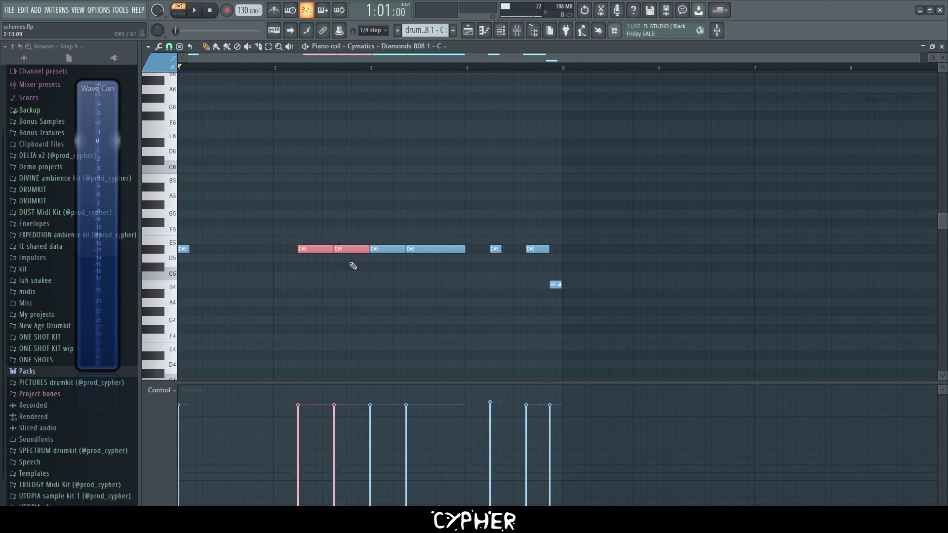
drag(392, 292, 459, 230)
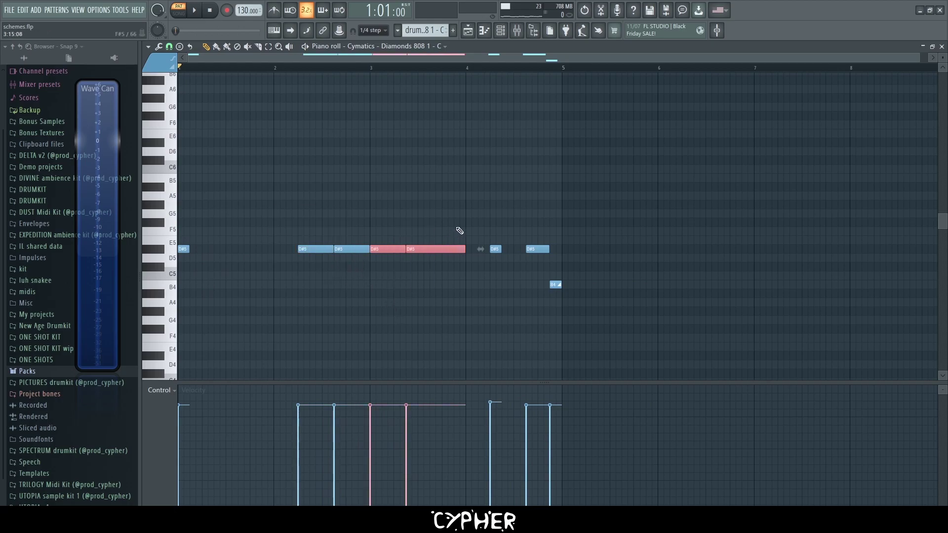
scroll(557, 313, up, 4)
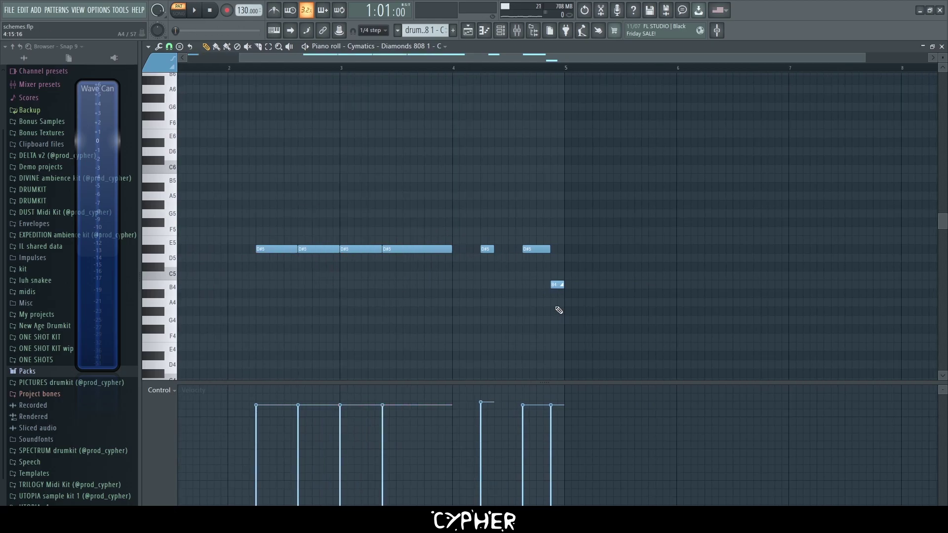
Step: Try a C5 note directly above the closing B4 note of the 808 pattern and select the B4 note
drag(561, 286, 562, 275)
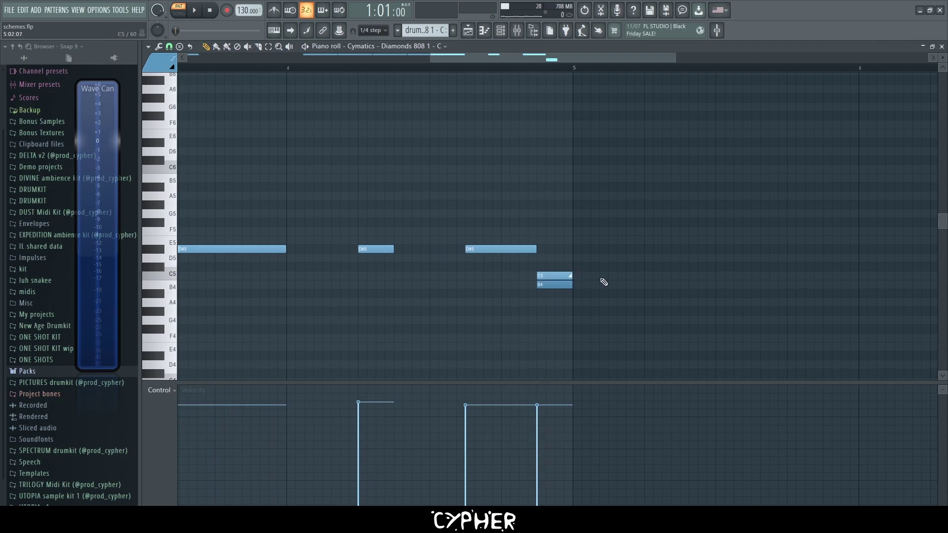
click(547, 273)
click(561, 285)
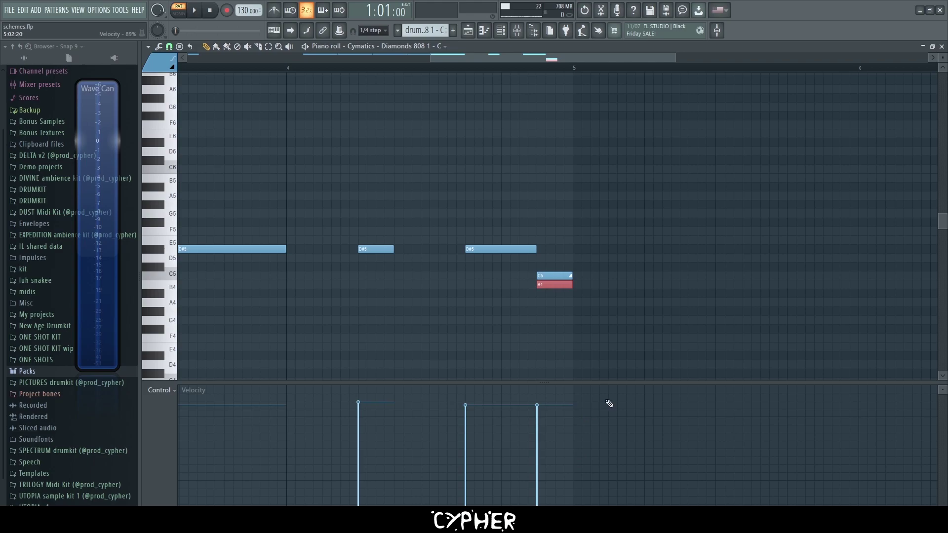
drag(580, 282, 533, 306)
scroll(564, 310, up, 5)
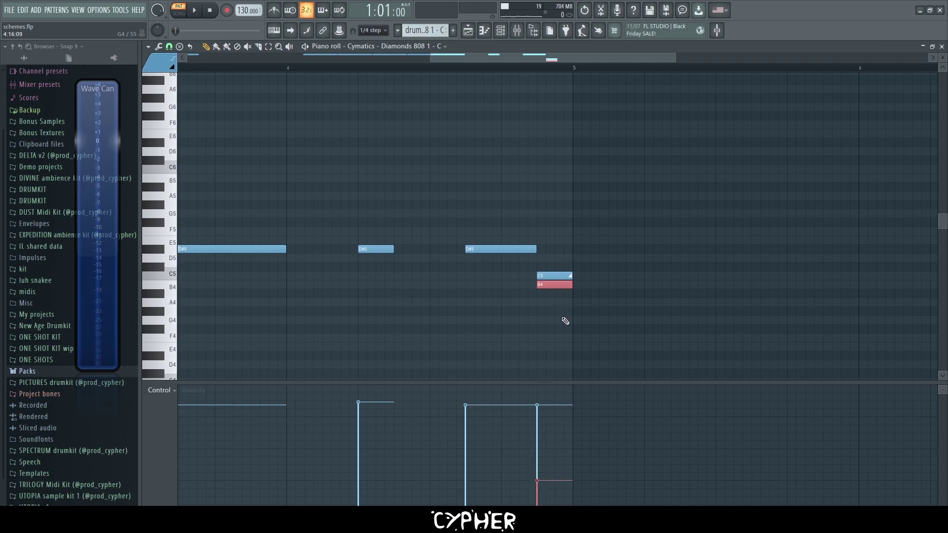
scroll(565, 318, down, 6)
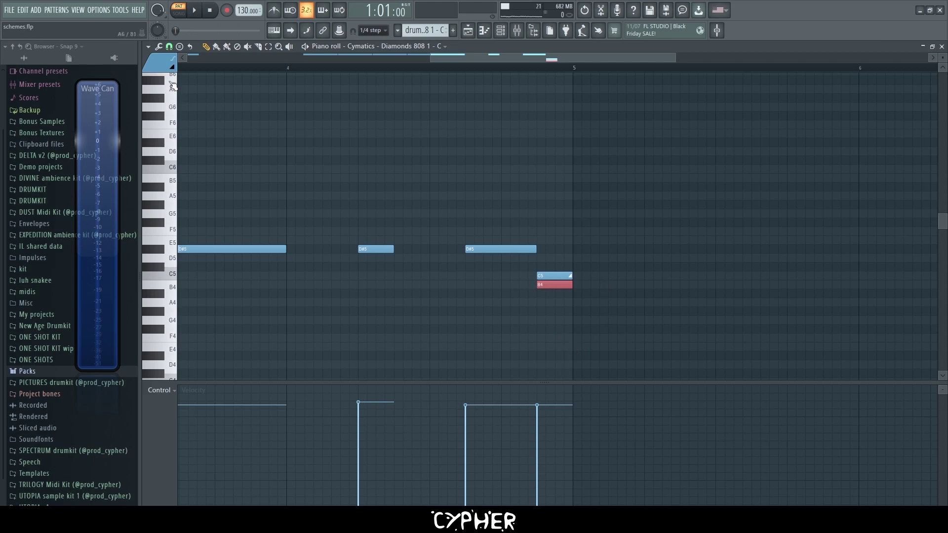
Step: Try an F#6 note just before bar 4 and an F#5 note at the pattern's end, deleting both
click(271, 114)
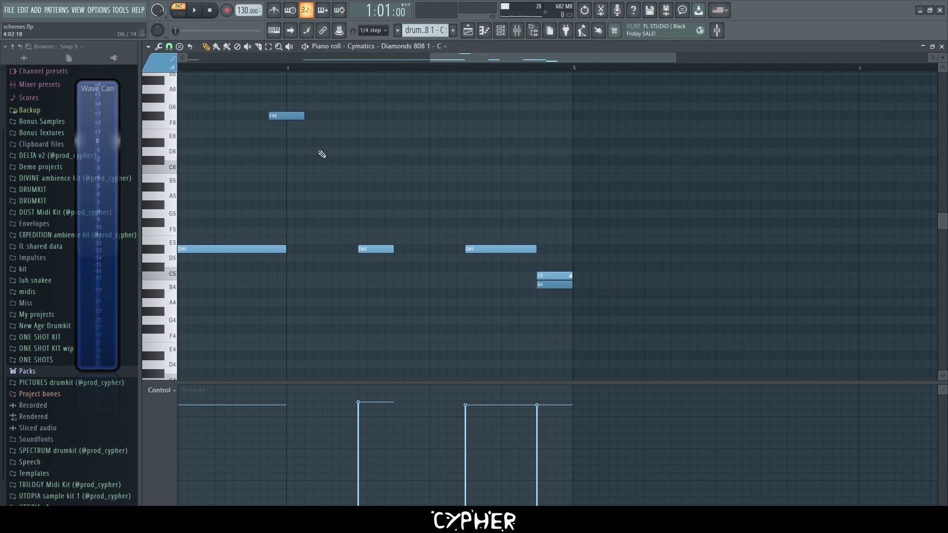
right_click(277, 114)
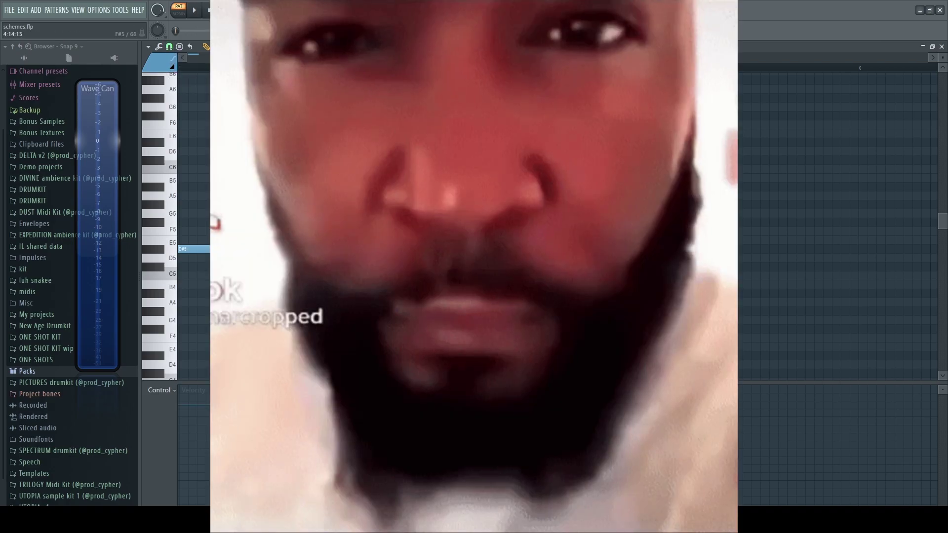
click(543, 223)
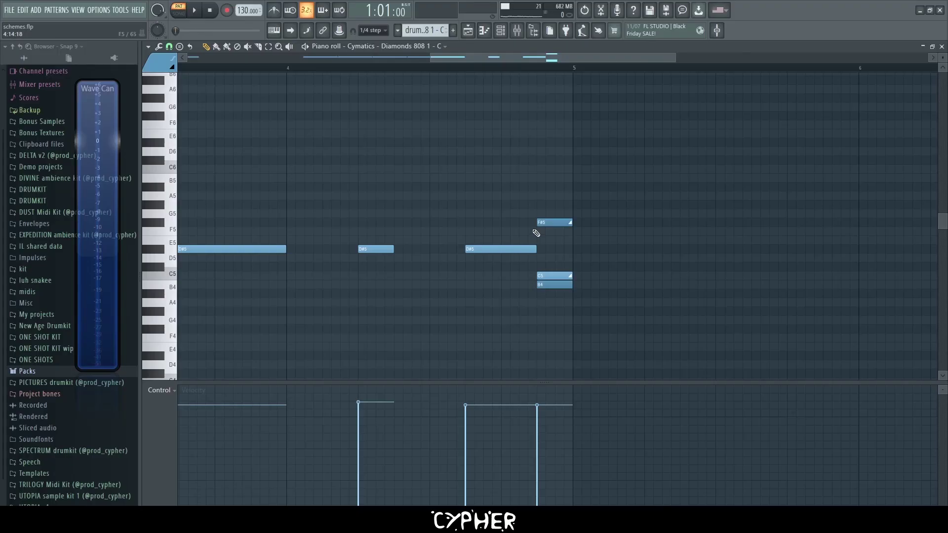
ctrl+click(548, 222)
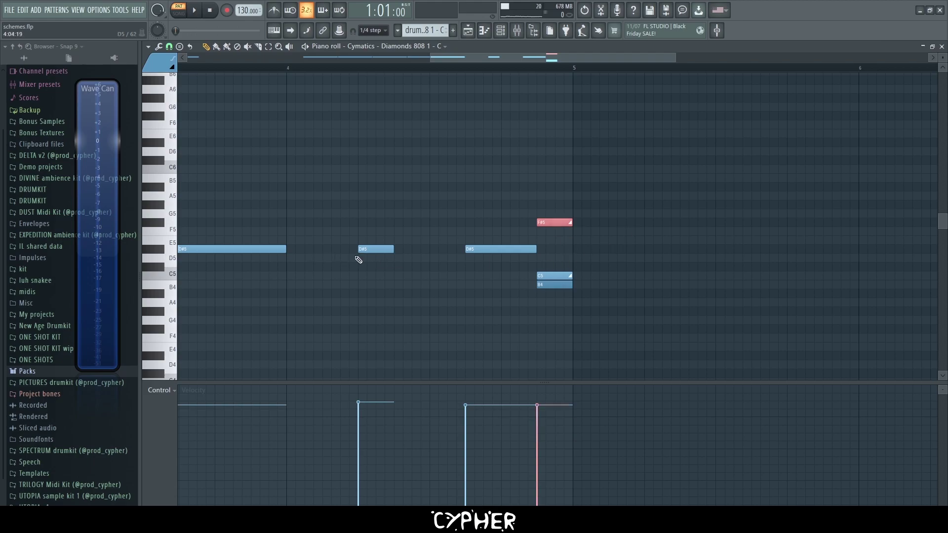
right_click(555, 222)
Step: Remove the extra C5 note and lower the closing B4 note of the 808 pattern to A#4
ctrl+click(555, 275)
key(shift+Down)
key(shift+Down)
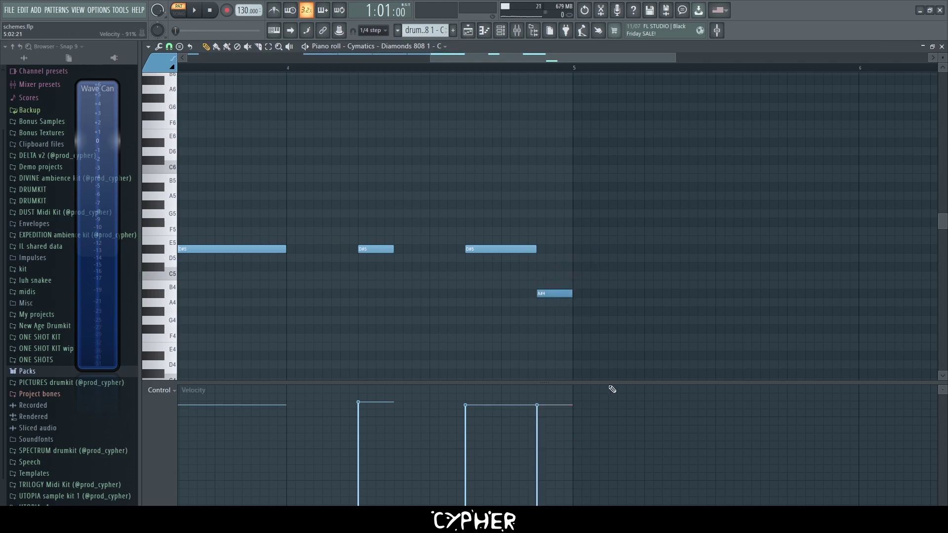
Step: Inspect the closing A#4 note at the end of bar 4 and play back the 808 pattern
scroll(578, 302, up, 2)
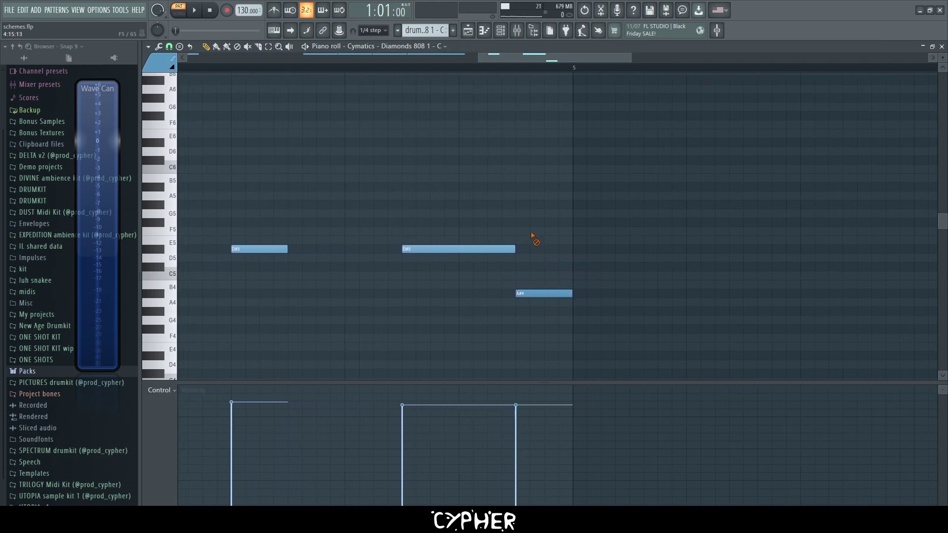
click(517, 69)
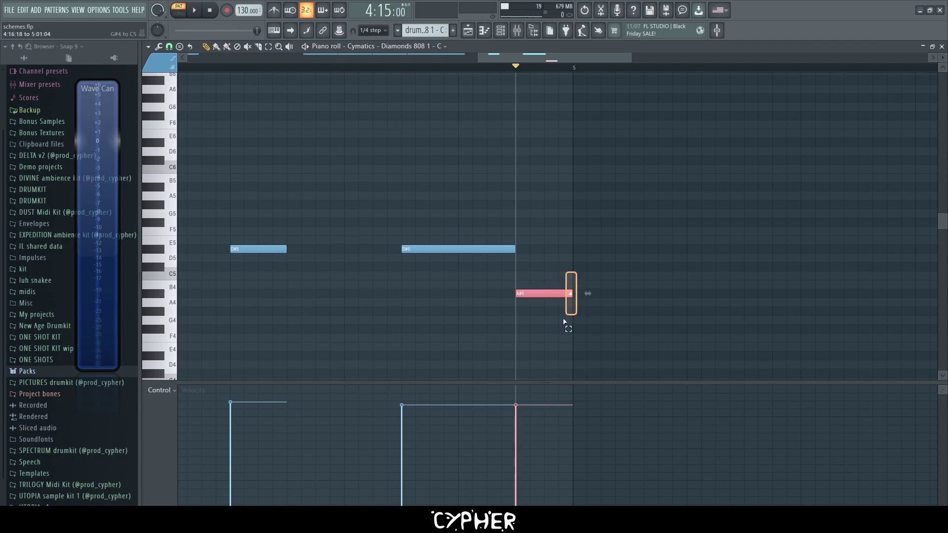
click(522, 290)
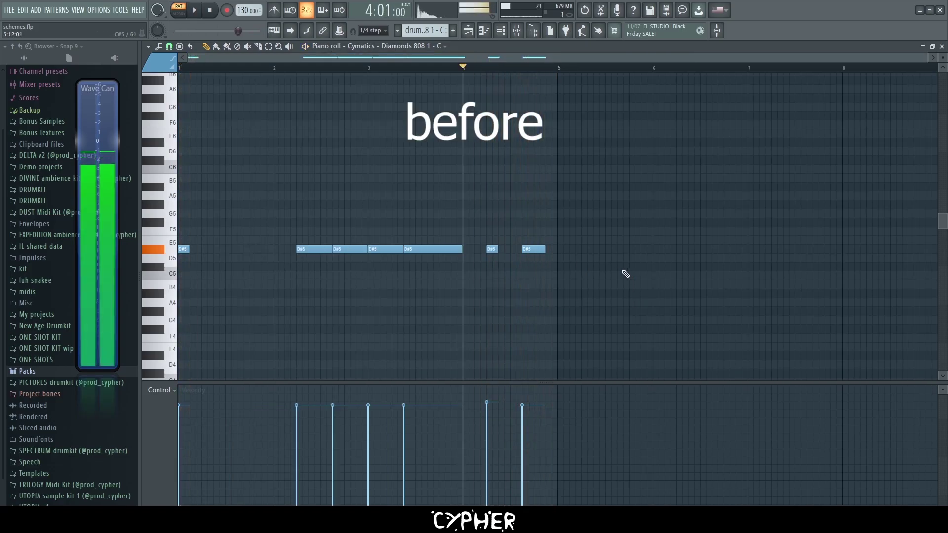
key(space)
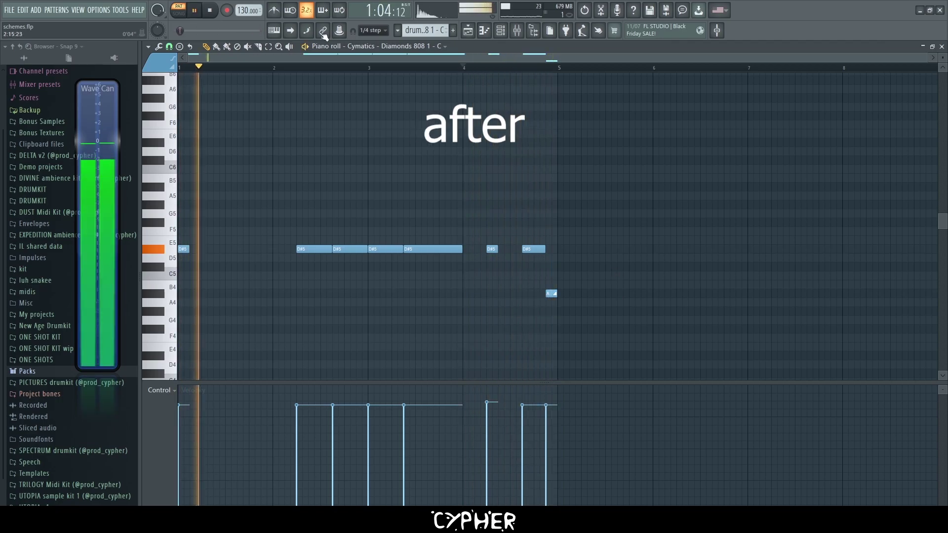
click(209, 10)
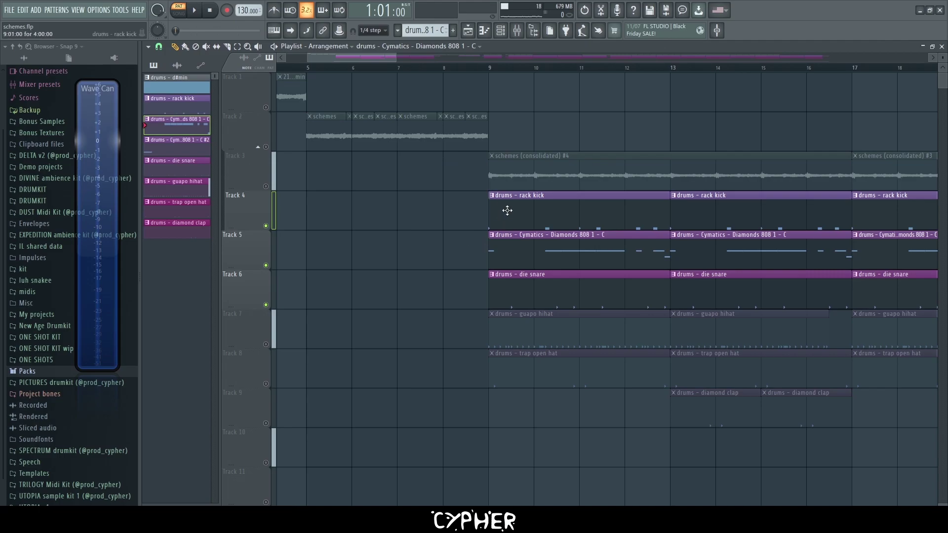
Step: Open the rack kick pattern in the piano roll and play it on its own
double_click(571, 218)
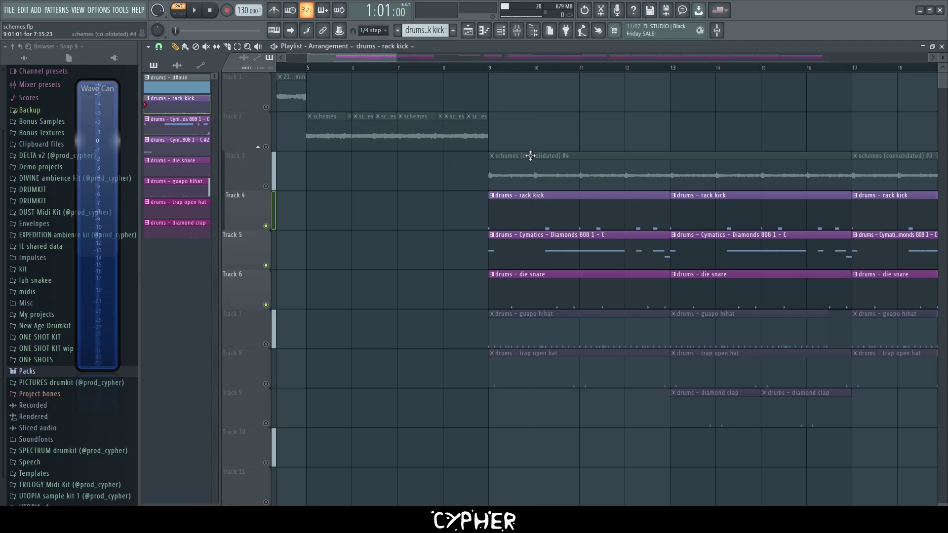
click(429, 46)
click(402, 232)
click(429, 46)
click(382, 224)
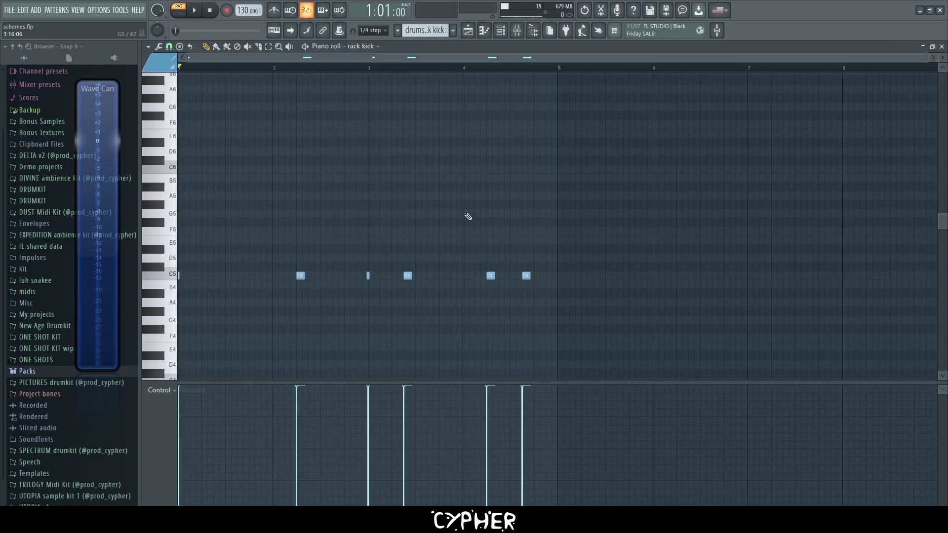
scroll(74, 296, up, 2)
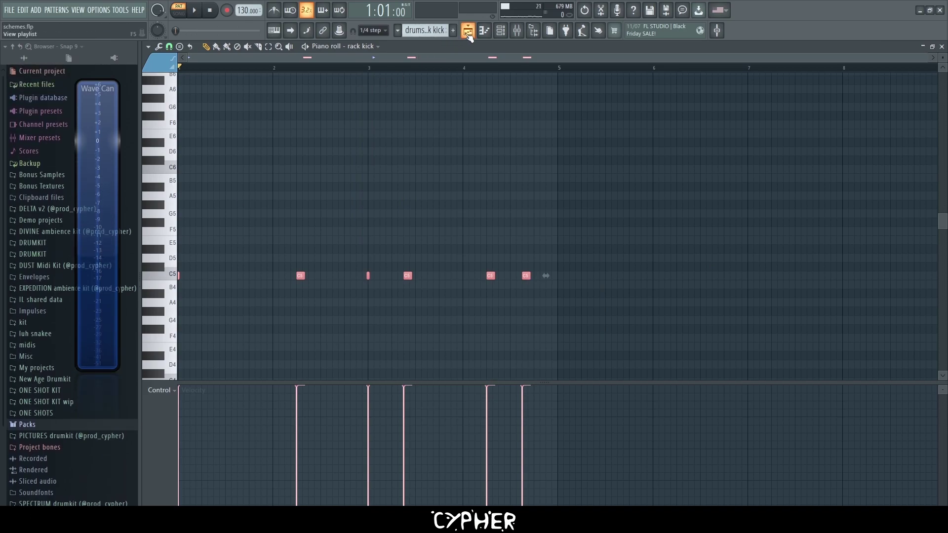
key(F5)
key(F7)
key(space)
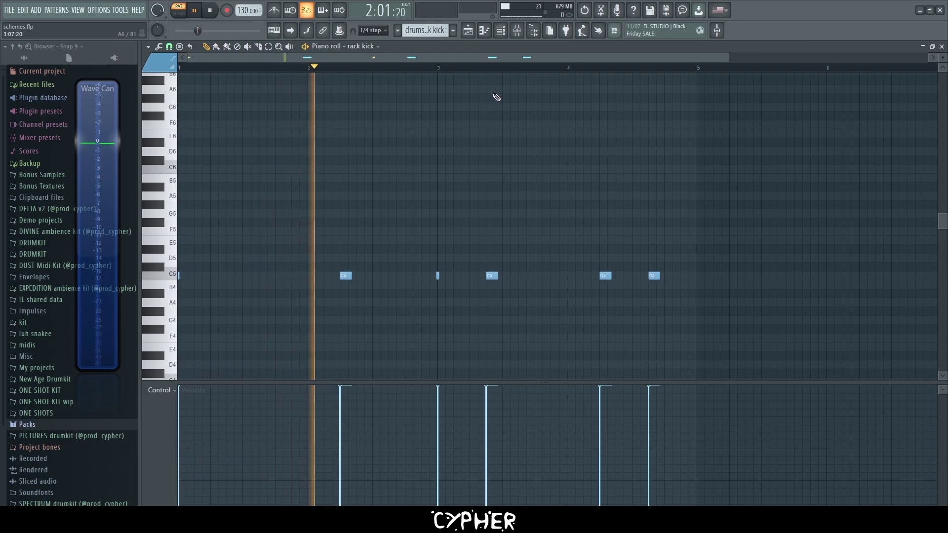
Step: Play the kick, 808 and snare tracks together in the playlist from bar 9
click(468, 31)
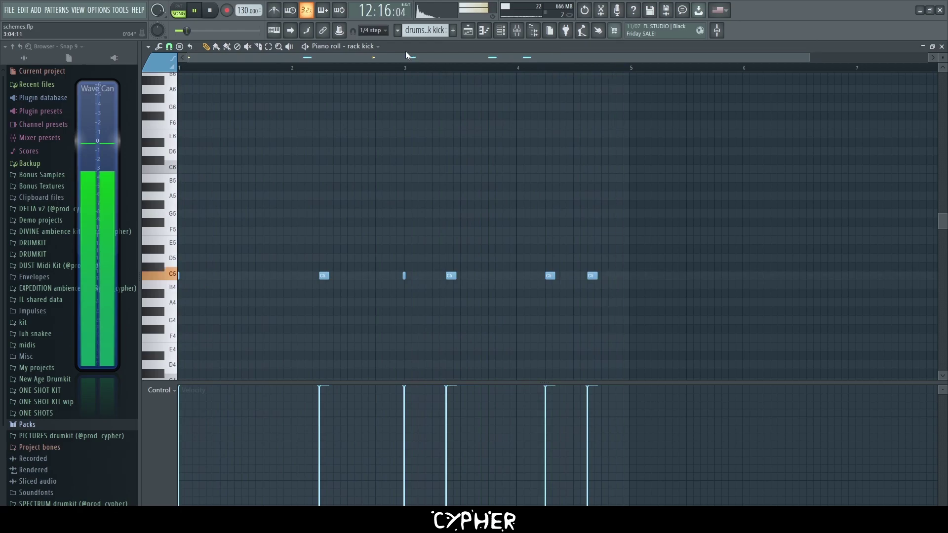
click(209, 11)
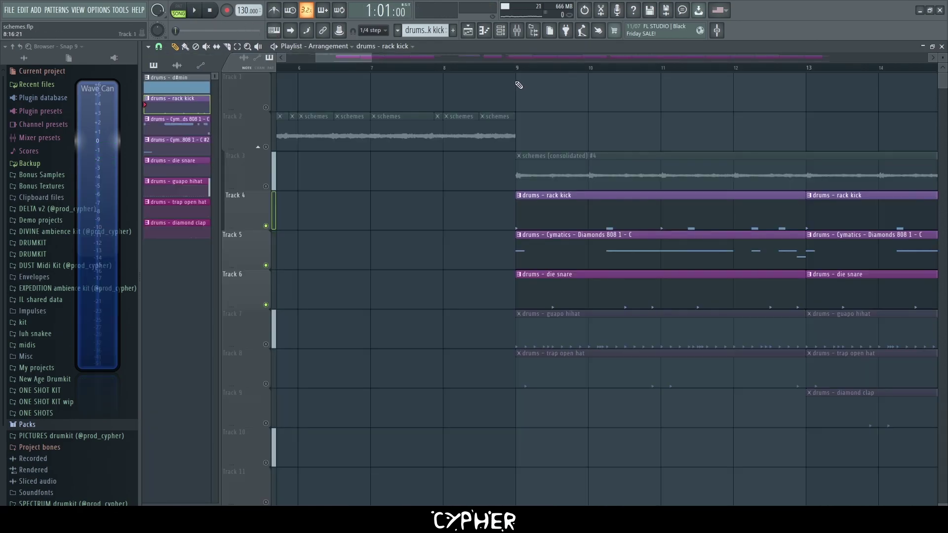
click(517, 68)
key(space)
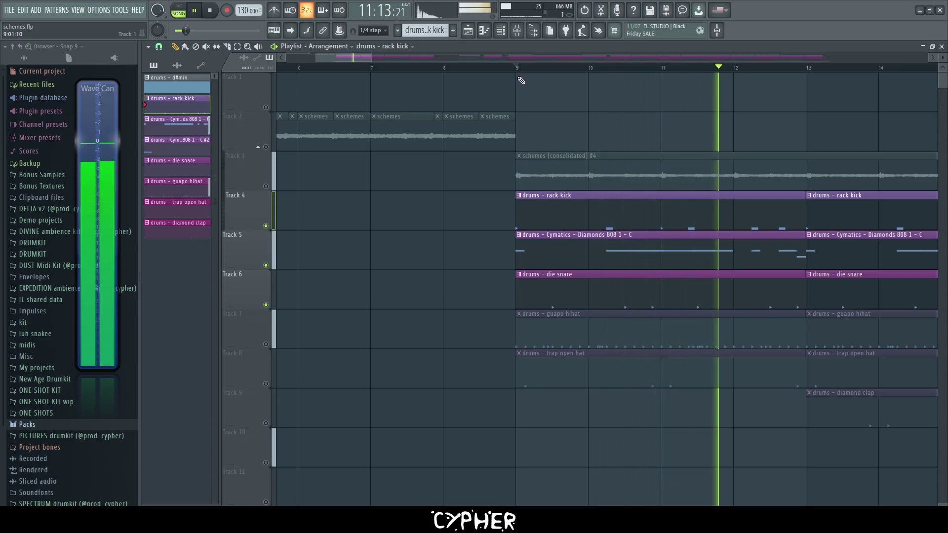
key(space)
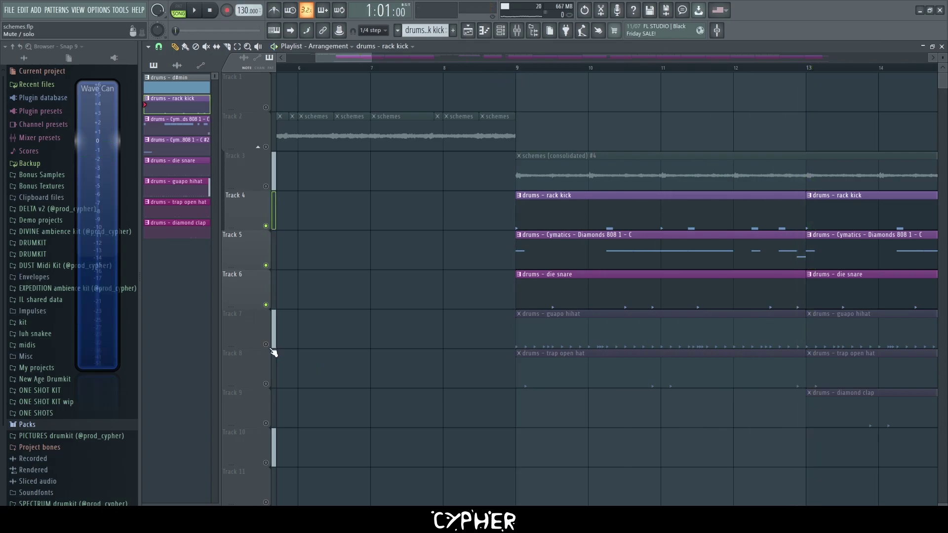
Step: Unmute track 7 and open the guapo hihat pattern in the piano roll
click(273, 346)
double_click(525, 335)
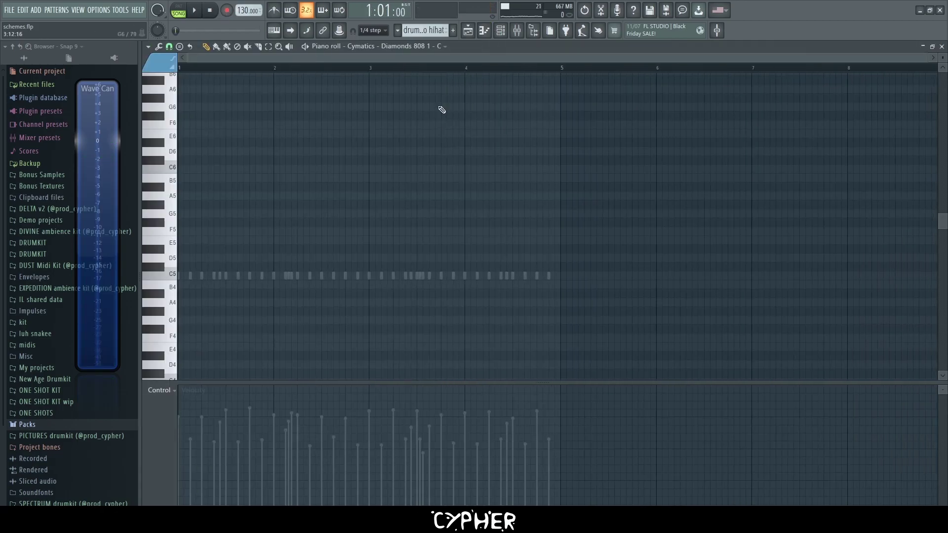
click(398, 47)
click(377, 262)
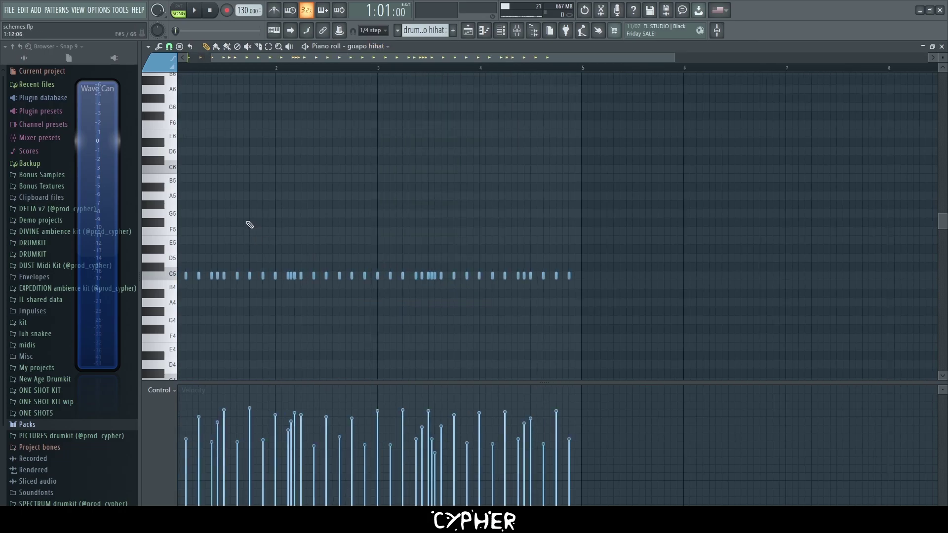
Step: Examine the hi-hat pattern's spacing and its fast rolls in bars 1 to 4, selecting each group of notes
drag(408, 60, 385, 59)
scroll(389, 235, down, 3)
drag(665, 227, 163, 284)
scroll(254, 78, up, 3)
scroll(198, 286, down, 2)
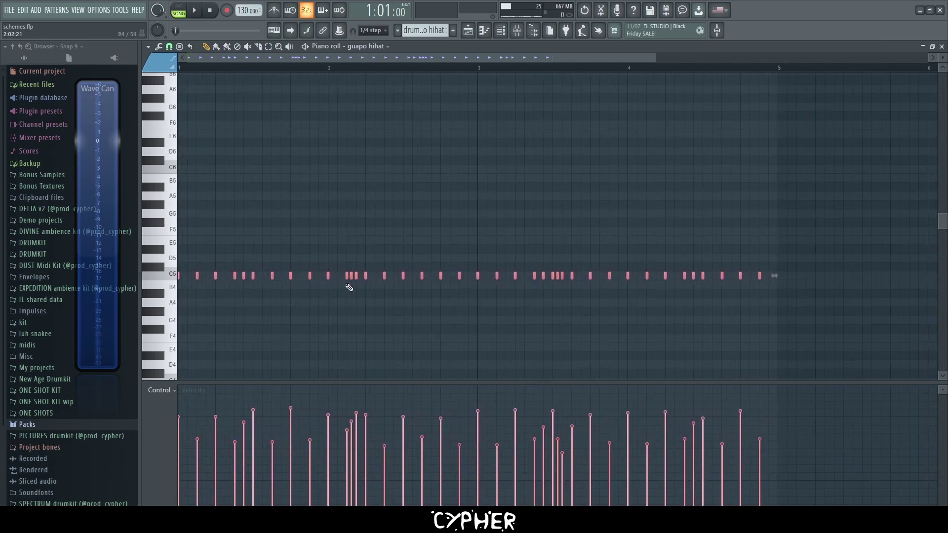
drag(380, 263, 330, 315)
drag(256, 272, 224, 309)
drag(536, 263, 555, 280)
drag(233, 255, 248, 281)
drag(684, 262, 697, 278)
drag(570, 268, 553, 276)
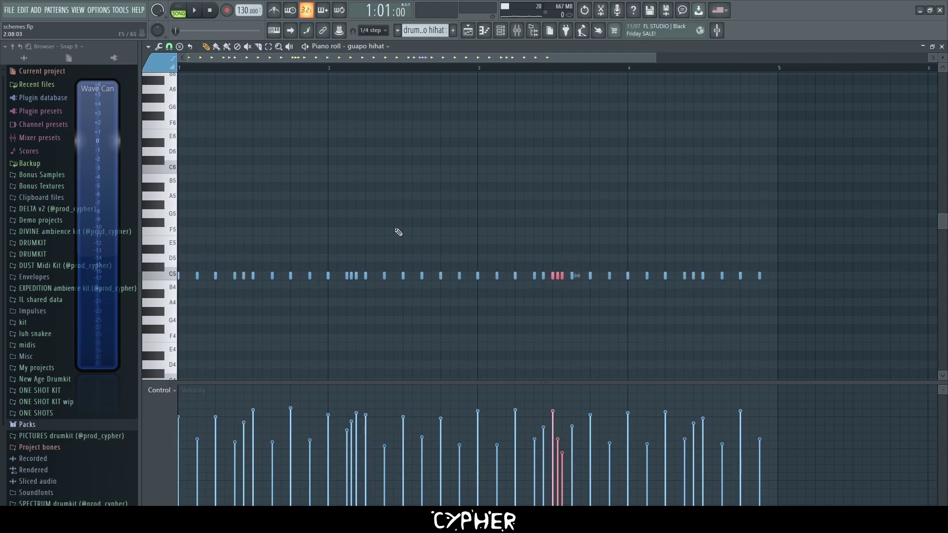
drag(341, 263, 368, 296)
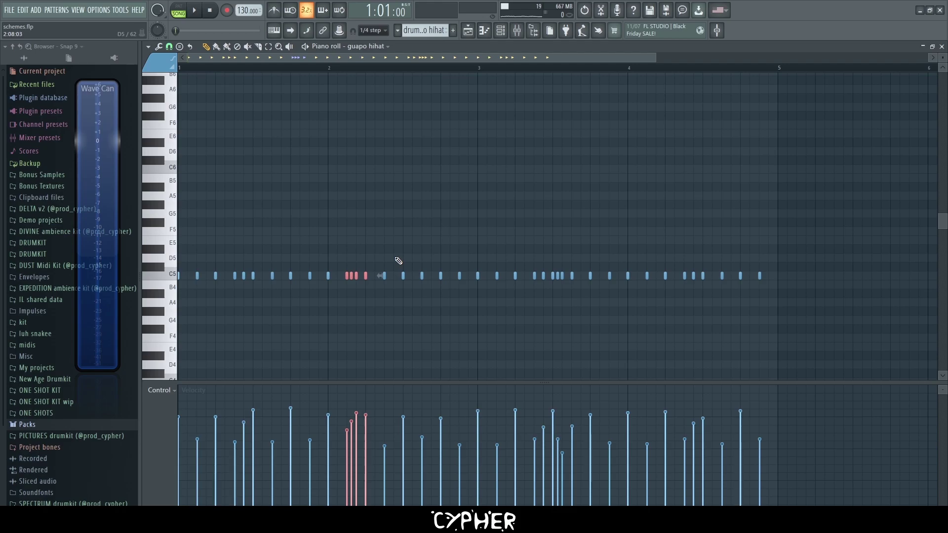
Step: Randomize the velocity levels of all guapo hihat notes with the piano roll randomizer and play the result
key(ctrl+a)
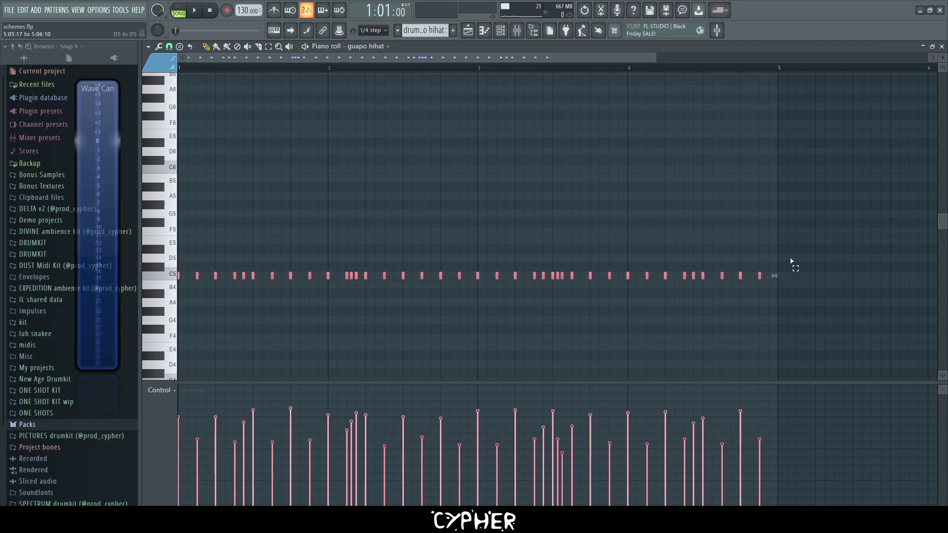
key(ctrl+a)
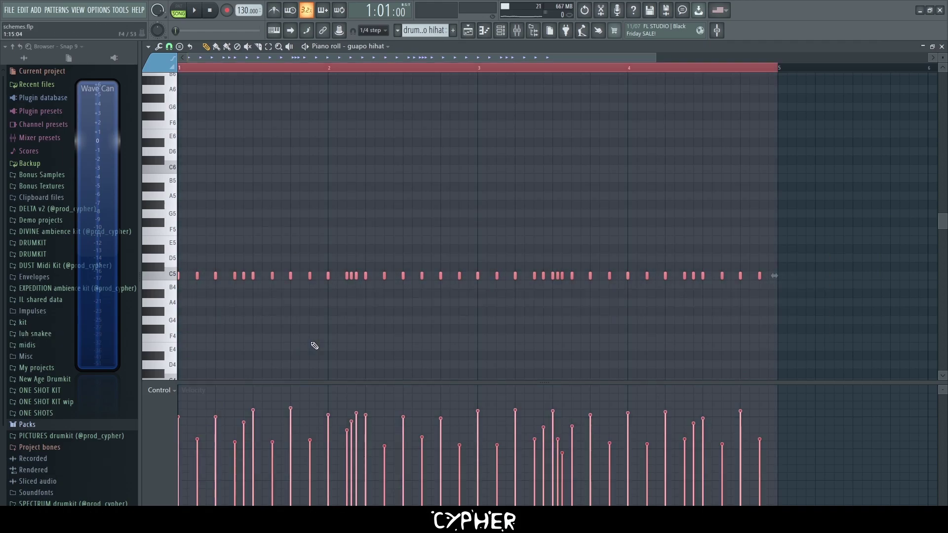
key(alt+r)
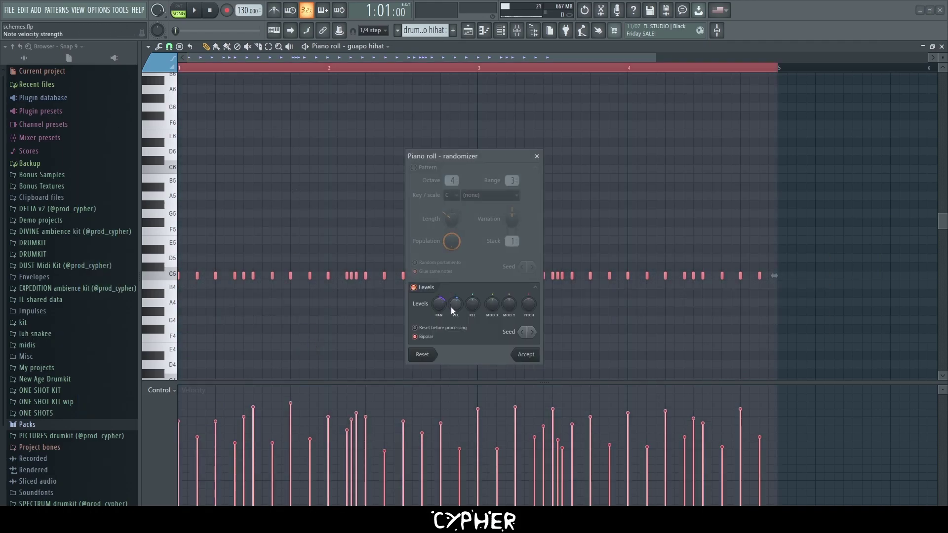
drag(449, 306, 449, 298)
key(Return)
key(space)
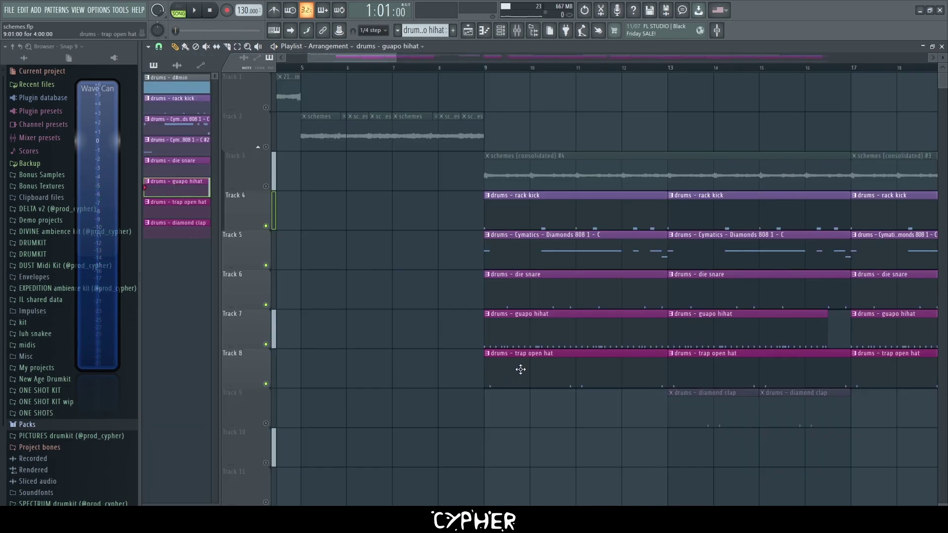
Step: Open the trap open hat pattern in the piano roll and play it on its own
click(520, 370)
click(501, 31)
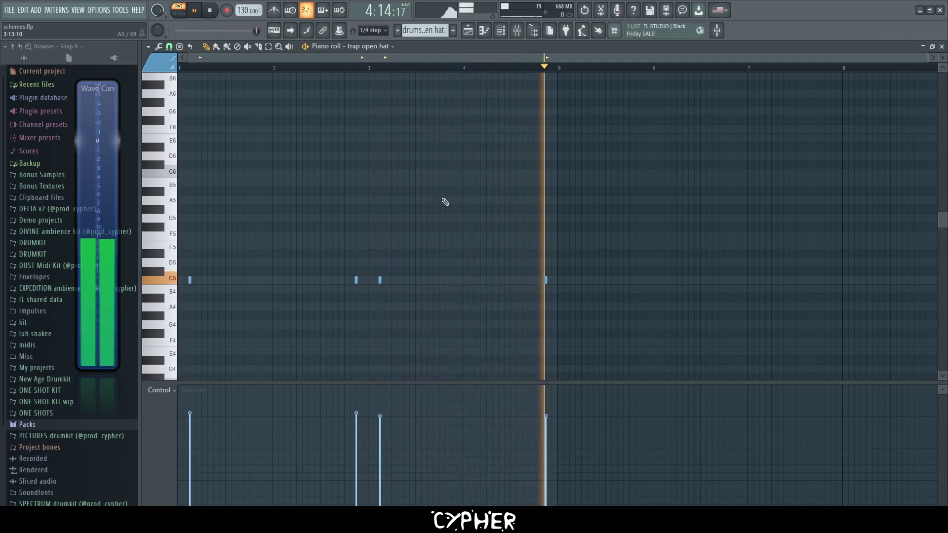
Step: Open the diamond clap pattern from track 9 in the piano roll and play its luka perc notes
key(space)
key(F5)
scroll(476, 356, up, 5)
click(783, 413)
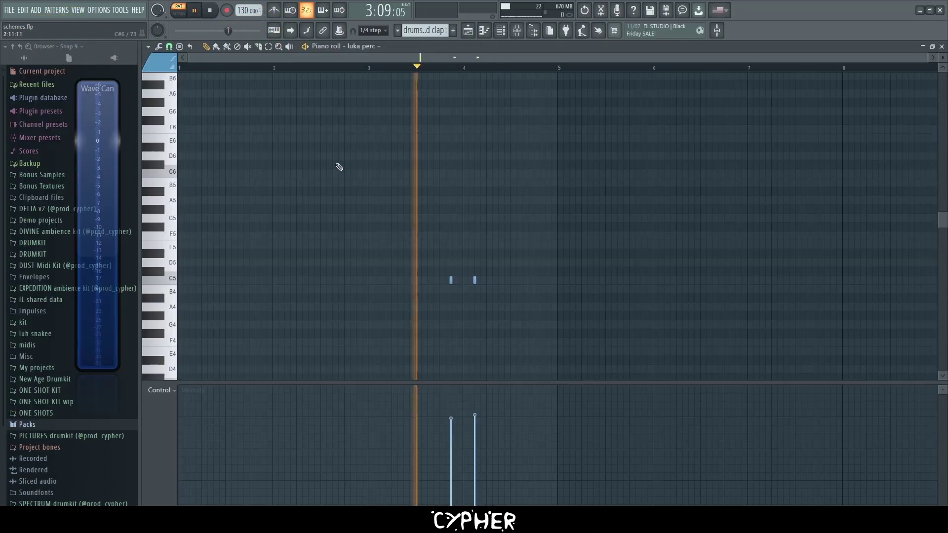
key(space)
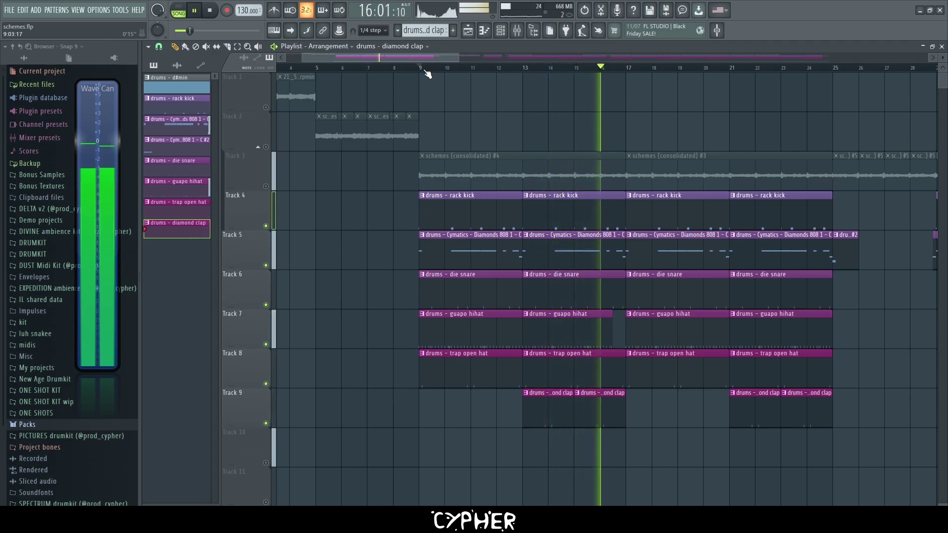
Step: Stop the song and display the note pan values of the diamond clap pattern's notes in the piano roll
key(space)
key(F7)
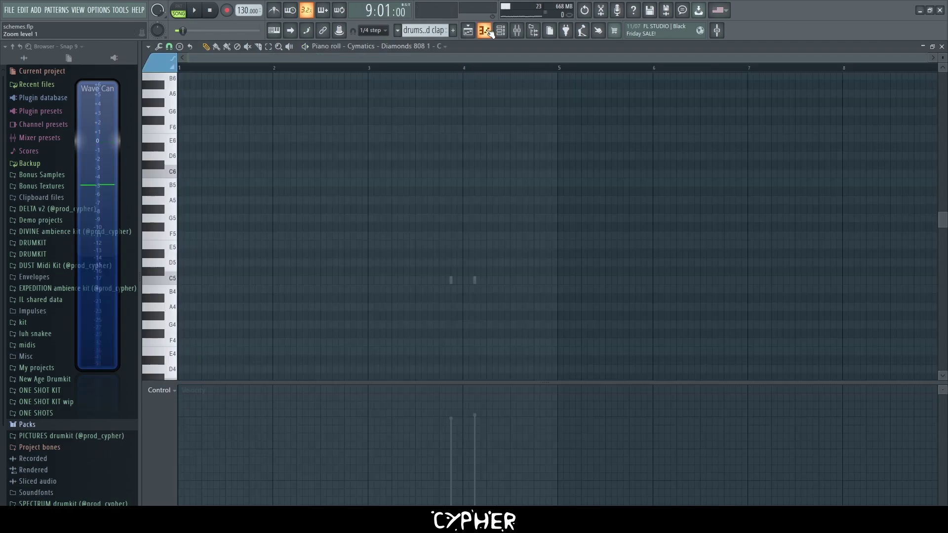
click(160, 391)
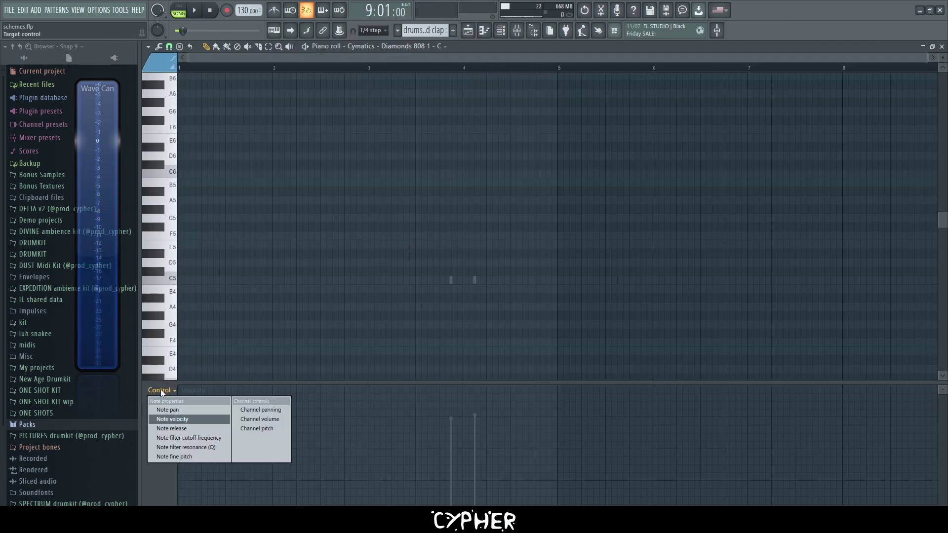
click(178, 412)
scroll(372, 263, up, 4)
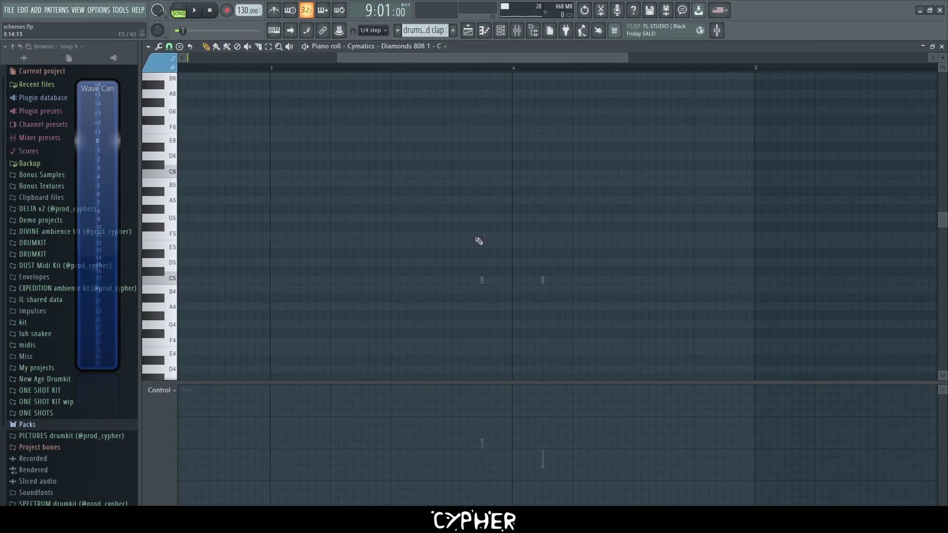
scroll(479, 241, down, 4)
Step: Examine the full playlist arrangement, from the melody and drum tracks down to the acapella clip on track 14
key(F5)
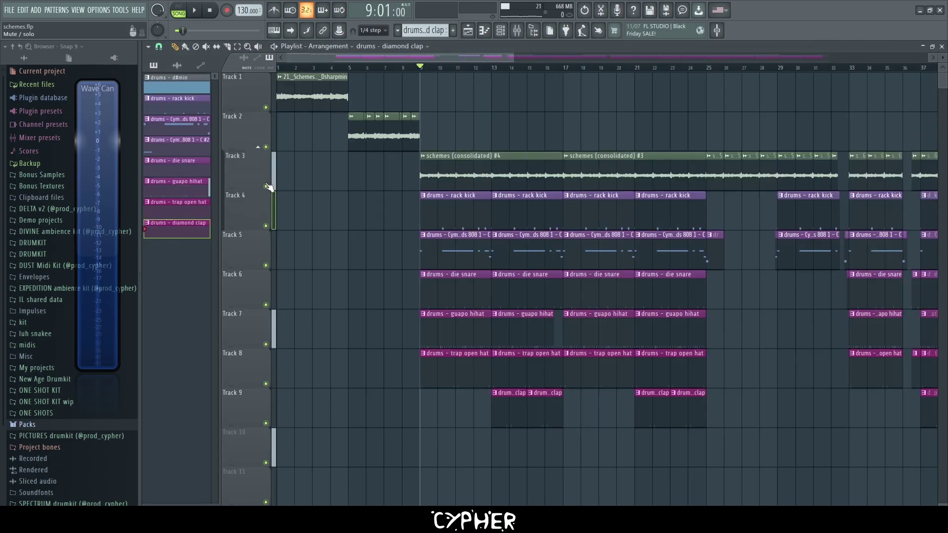
scroll(322, 194, down, 4)
scroll(321, 194, down, 5)
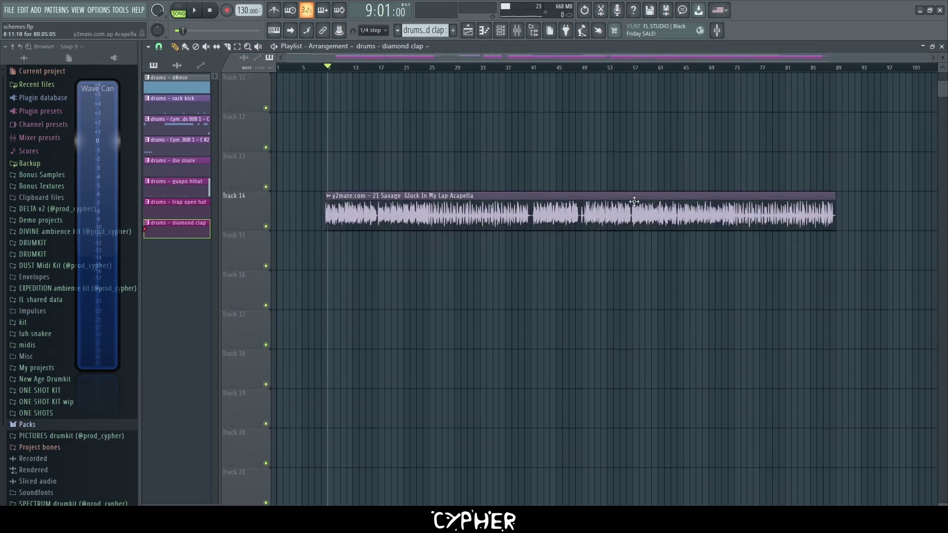
scroll(375, 256, up, 3)
scroll(419, 290, up, 2)
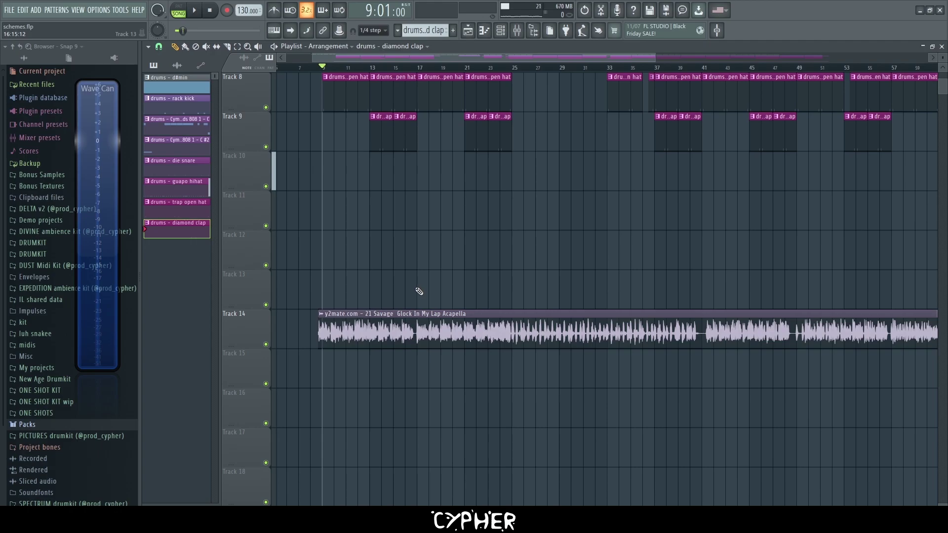
scroll(419, 296, up, 2)
scroll(434, 294, down, 3)
scroll(447, 281, up, 3)
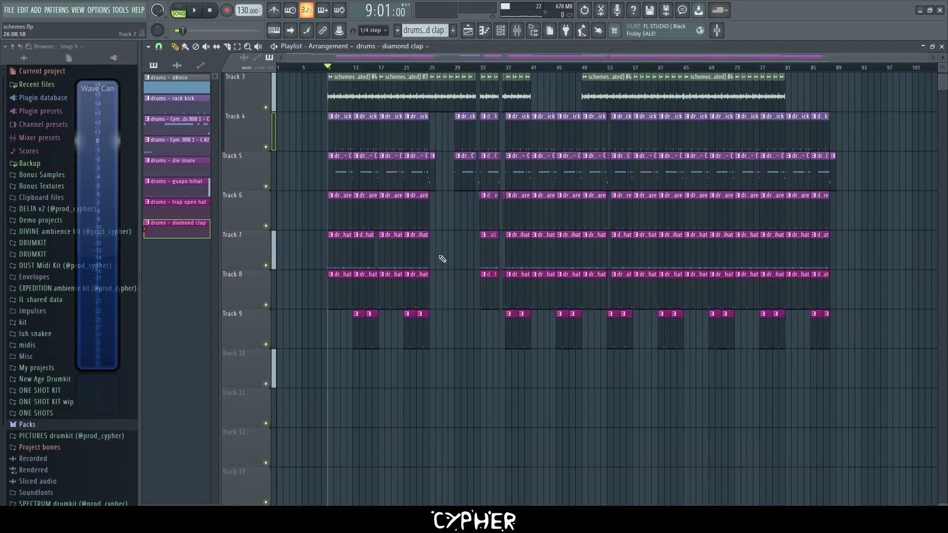